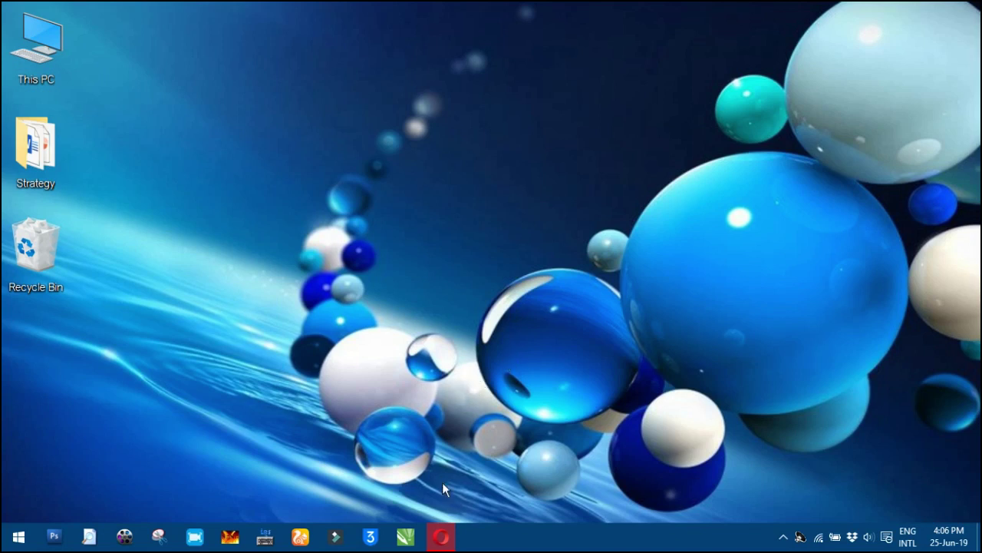
Step: Open the Opera browser and go to angkornation.com
{"action": "left_click", "coordinate": [442, 536]}
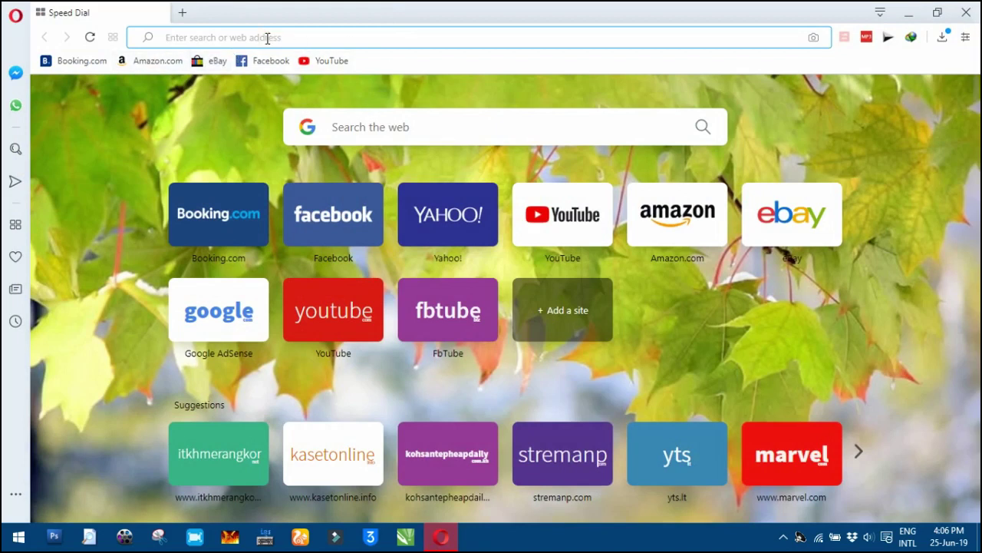
{"action": "type", "text": "ang"}
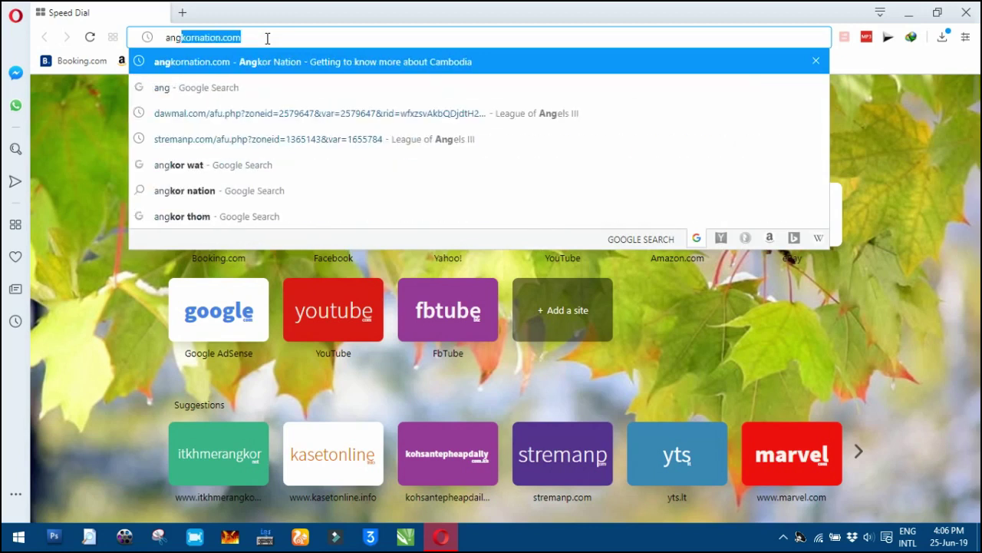
{"action": "key", "text": "Return"}
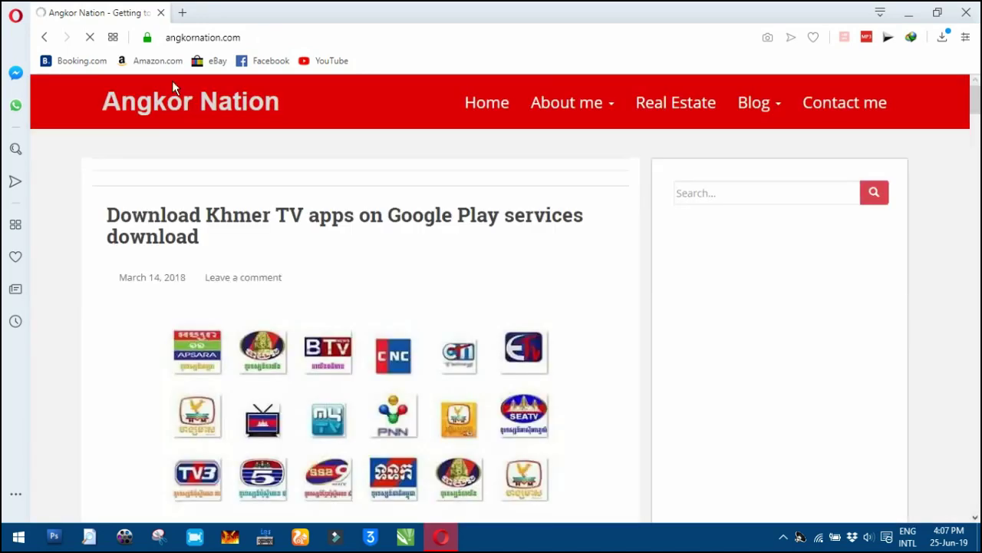
Step: Look over the posts on the Angkor Nation home page, including the Khmer TV apps and "Tong Tin" eBook entries
{"action": "scroll", "coordinate": [320, 283], "scroll_direction": "down", "scroll_amount": 1}
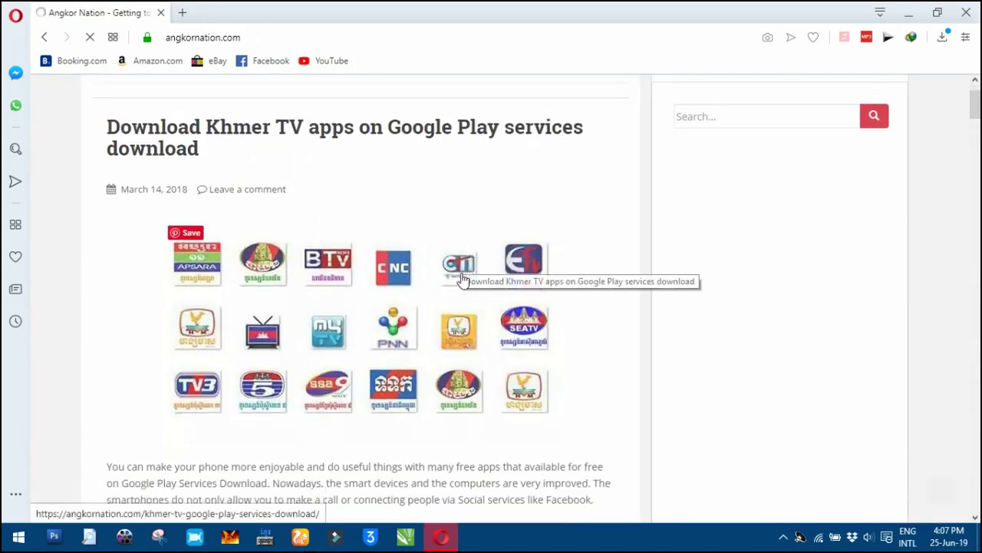
{"action": "scroll", "coordinate": [463, 279], "scroll_direction": "down", "scroll_amount": 1}
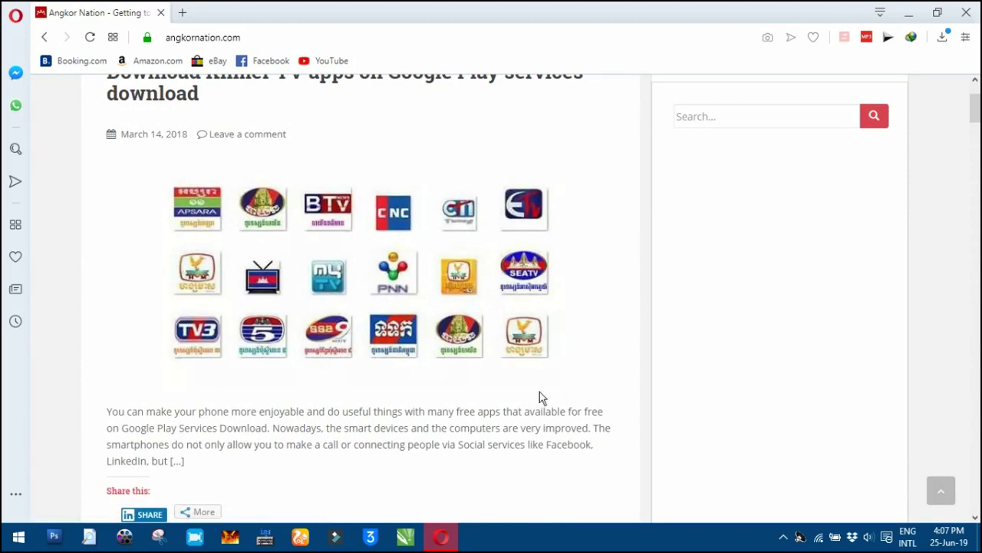
{"action": "scroll", "coordinate": [553, 396], "scroll_direction": "down", "scroll_amount": 1}
{"action": "scroll", "coordinate": [559, 397], "scroll_direction": "up", "scroll_amount": 2}
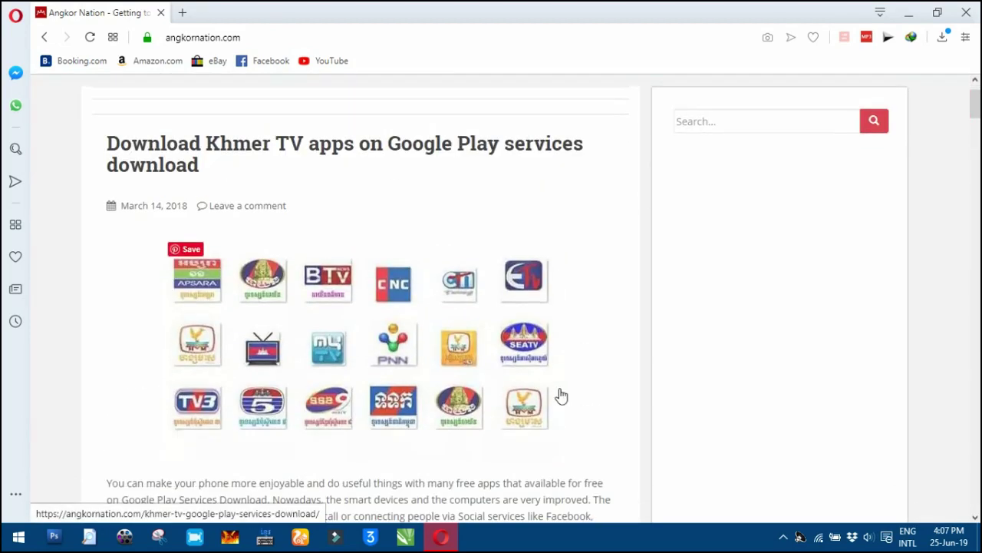
{"action": "scroll", "coordinate": [601, 409], "scroll_direction": "down", "scroll_amount": 2}
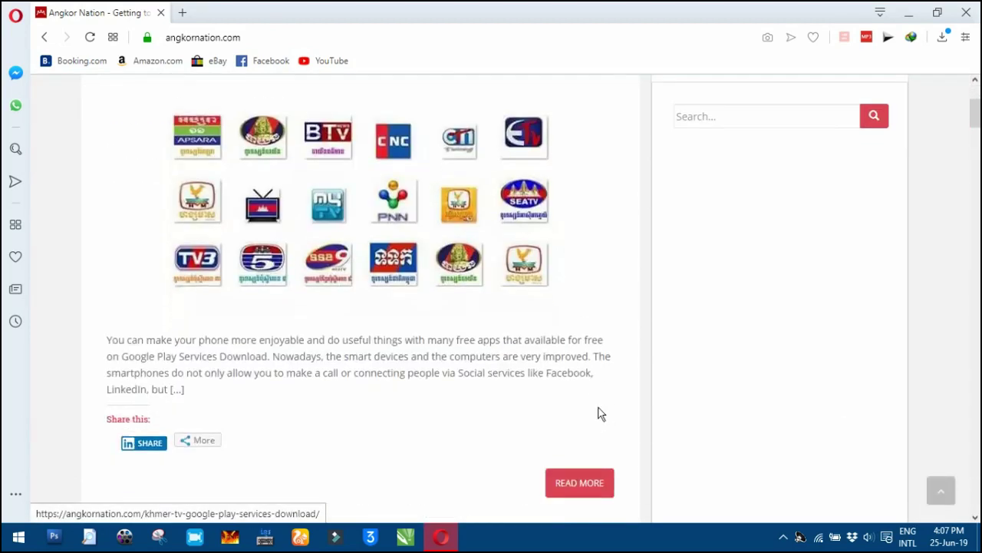
{"action": "scroll", "coordinate": [605, 404], "scroll_direction": "down", "scroll_amount": 1}
{"action": "scroll", "coordinate": [608, 402], "scroll_direction": "down", "scroll_amount": 1}
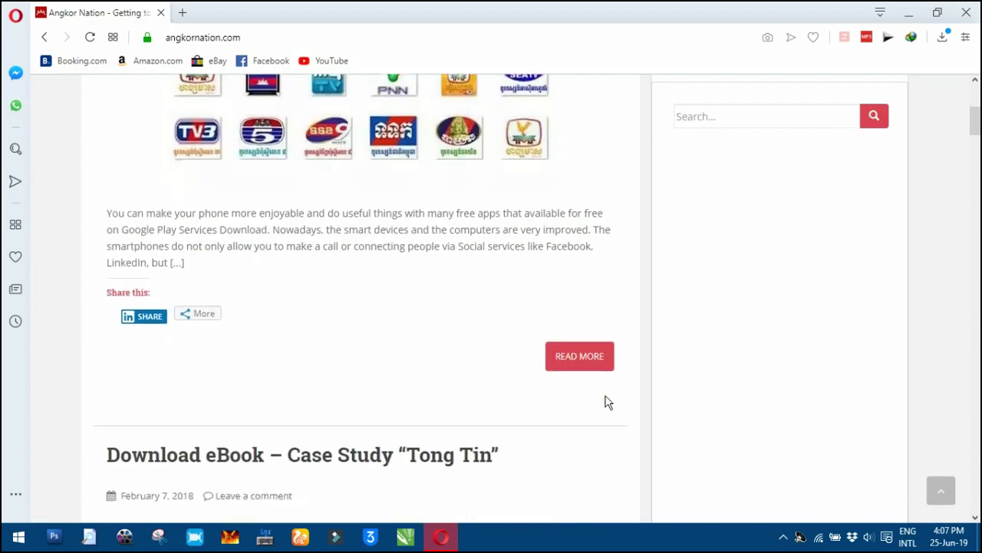
{"action": "scroll", "coordinate": [607, 402], "scroll_direction": "down", "scroll_amount": 3}
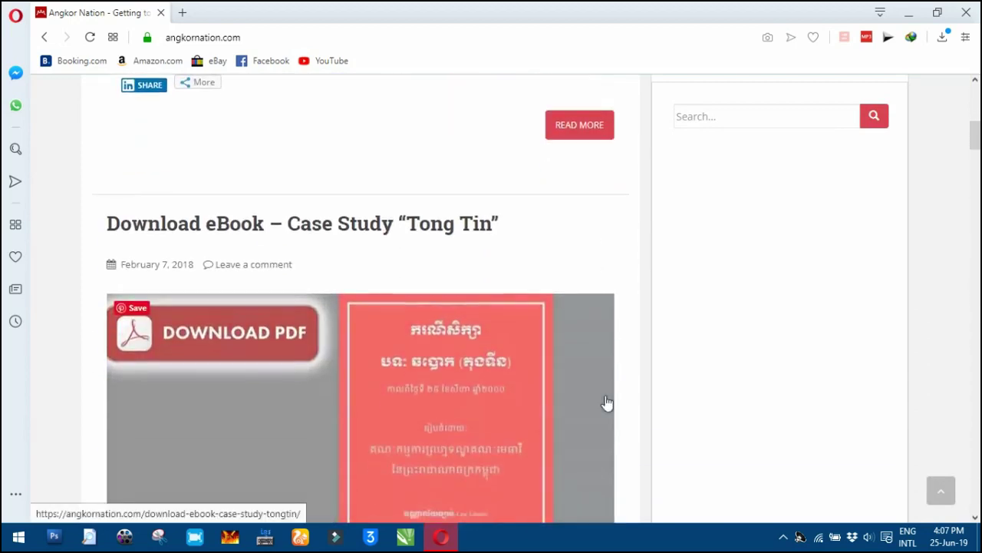
{"action": "scroll", "coordinate": [602, 405], "scroll_direction": "up", "scroll_amount": 4}
{"action": "scroll", "coordinate": [253, 253], "scroll_direction": "up", "scroll_amount": 2}
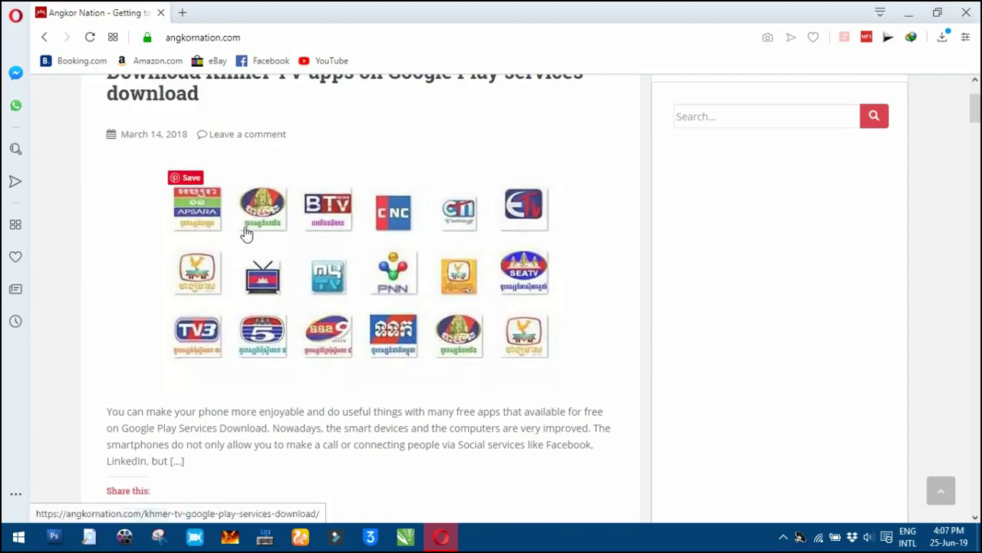
Step: Open the full post "Download Khmer TV apps on Google Play services download"
{"action": "scroll", "coordinate": [231, 200], "scroll_direction": "up", "scroll_amount": 2}
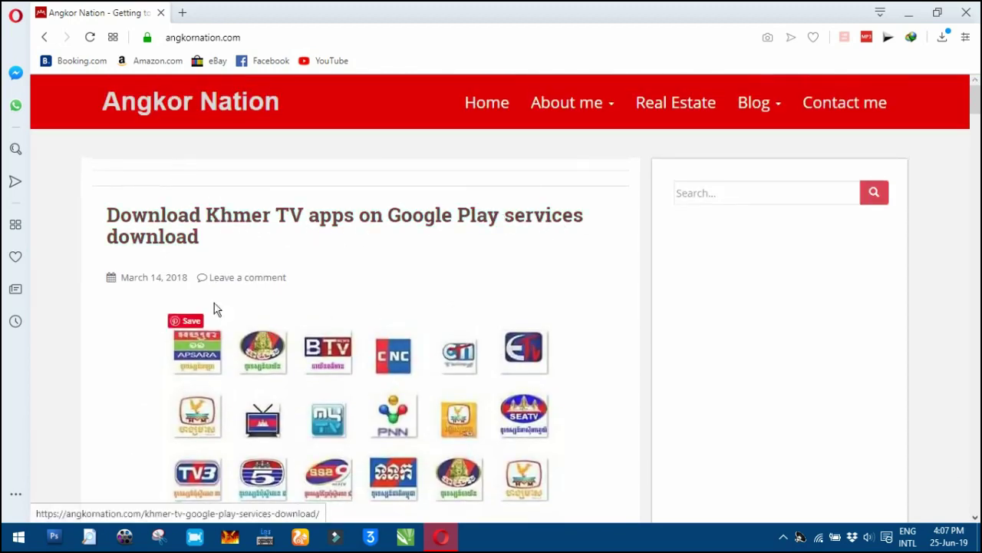
{"action": "scroll", "coordinate": [463, 414], "scroll_direction": "down", "scroll_amount": 3}
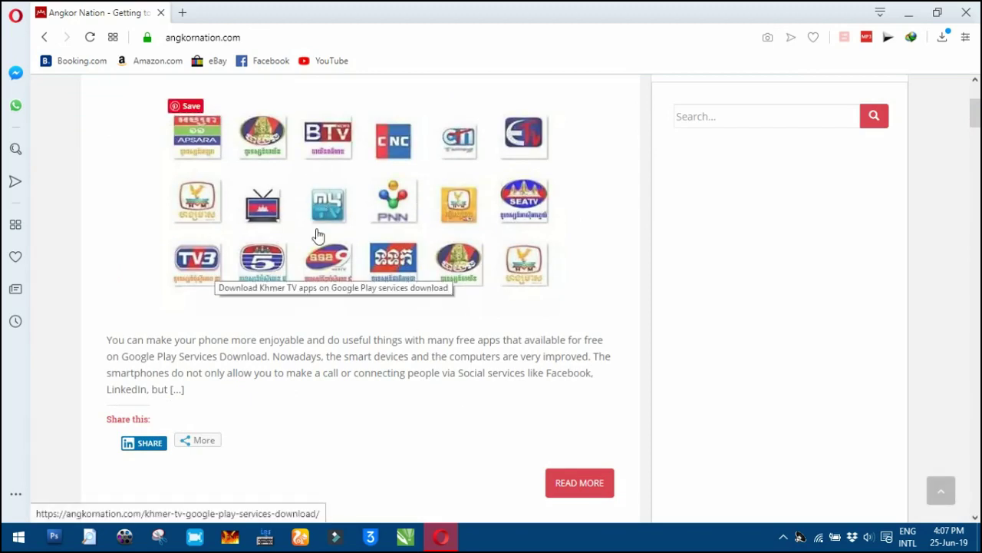
{"action": "left_click", "coordinate": [592, 490]}
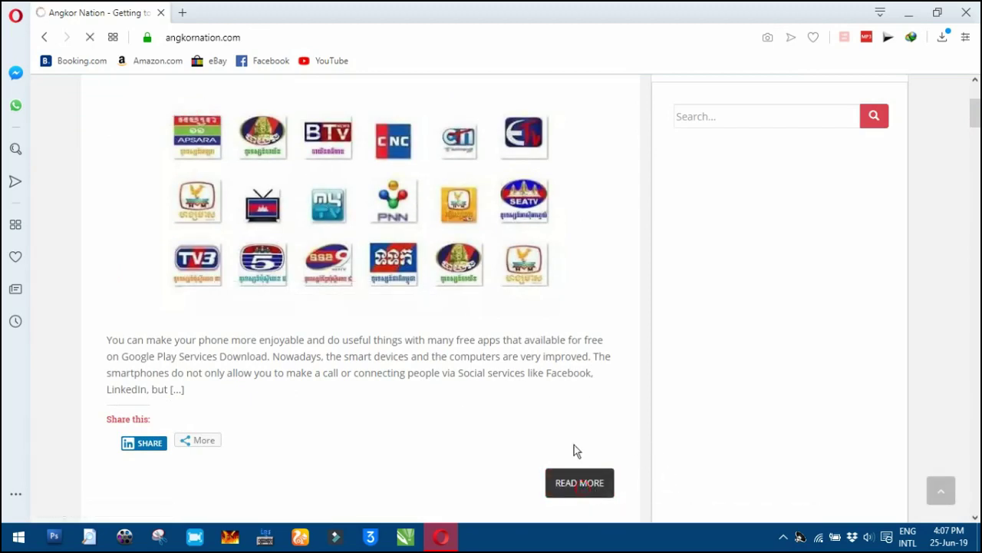
Step: Find the Kodi download links in the article and open the "Download Kodi live TV" link
{"action": "scroll", "coordinate": [565, 430], "scroll_direction": "down", "scroll_amount": 2}
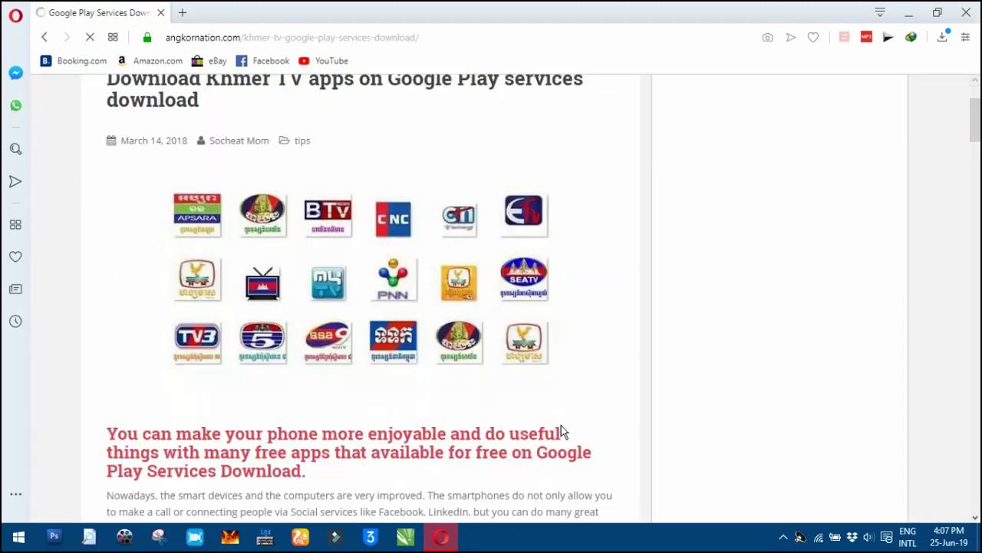
{"action": "scroll", "coordinate": [418, 430], "scroll_direction": "down", "scroll_amount": 7}
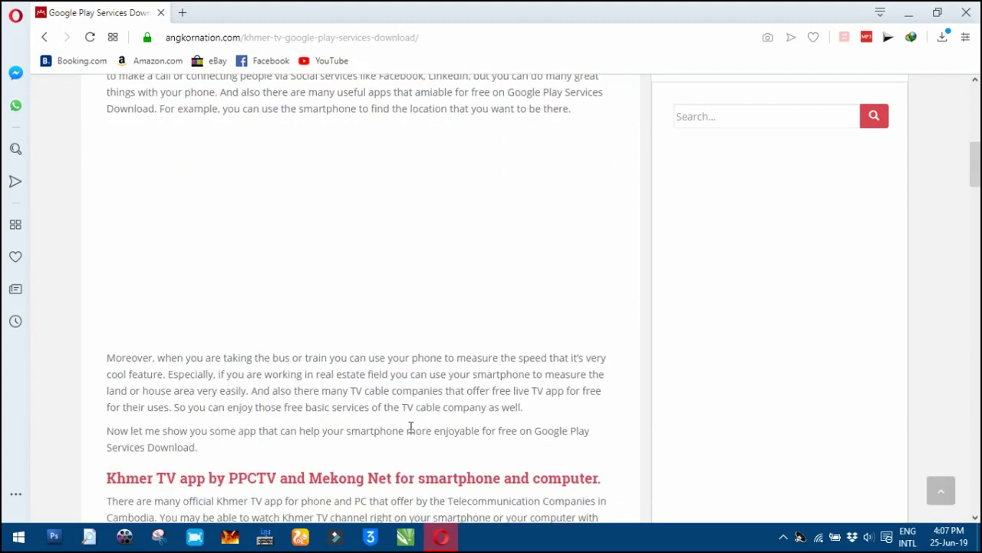
{"action": "scroll", "coordinate": [412, 427], "scroll_direction": "down", "scroll_amount": 4}
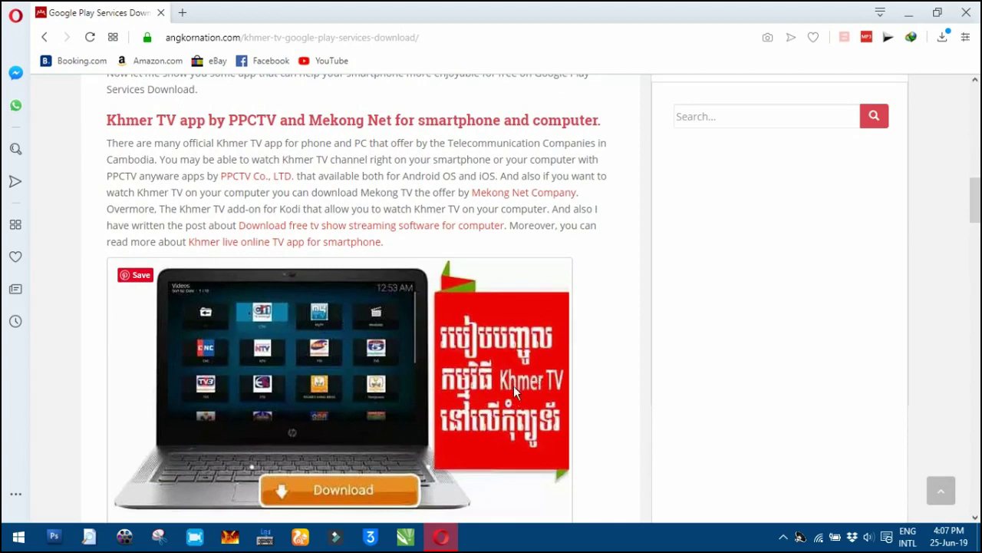
{"action": "scroll", "coordinate": [497, 429], "scroll_direction": "down", "scroll_amount": 3}
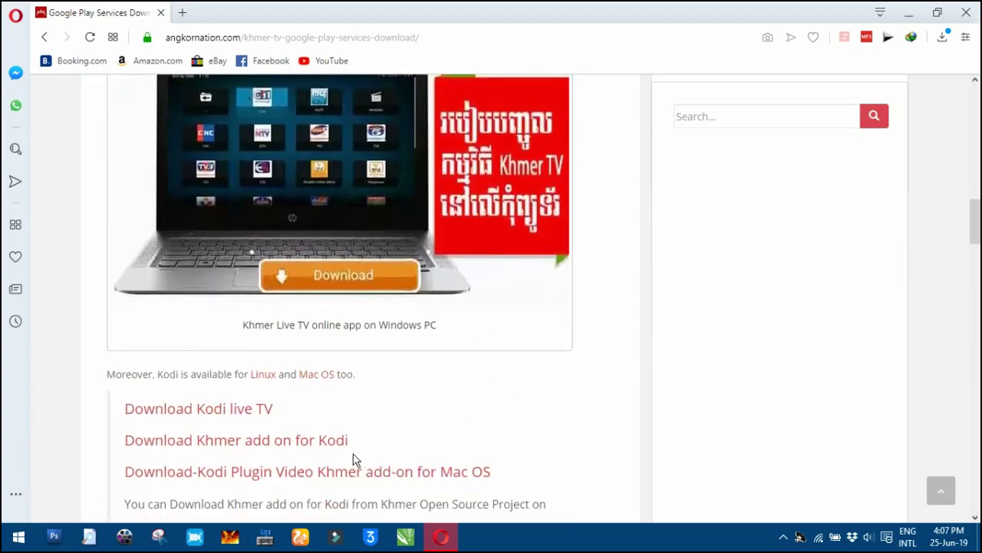
{"action": "scroll", "coordinate": [487, 419], "scroll_direction": "down", "scroll_amount": 1}
{"action": "scroll", "coordinate": [487, 422], "scroll_direction": "down", "scroll_amount": 1}
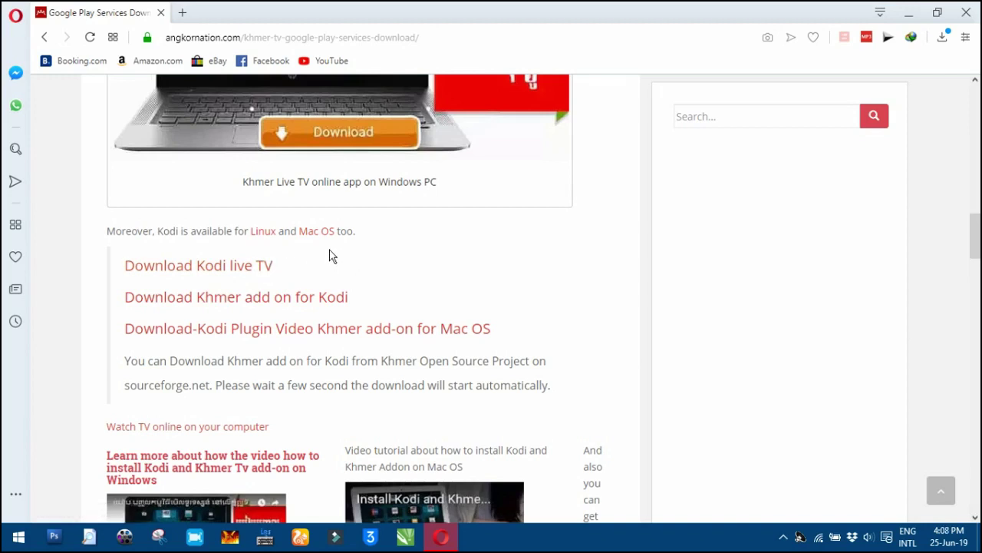
{"action": "scroll", "coordinate": [277, 288], "scroll_direction": "up", "scroll_amount": 2}
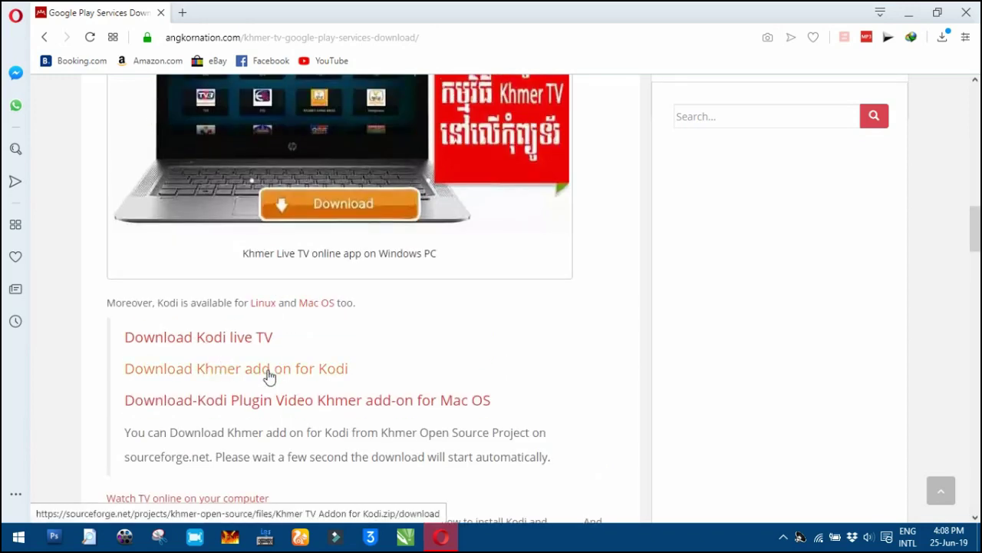
{"action": "left_click", "coordinate": [236, 342]}
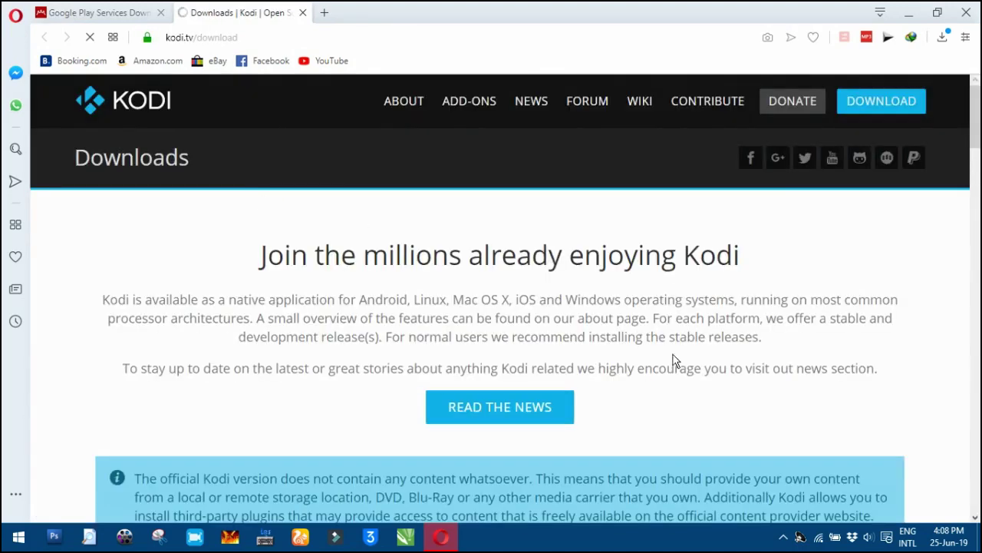
Step: Find the platform list on the Kodi downloads page and request the 64-bit Windows installer of Kodi v18.2 "Leia"
{"action": "scroll", "coordinate": [610, 315], "scroll_direction": "down", "scroll_amount": 5}
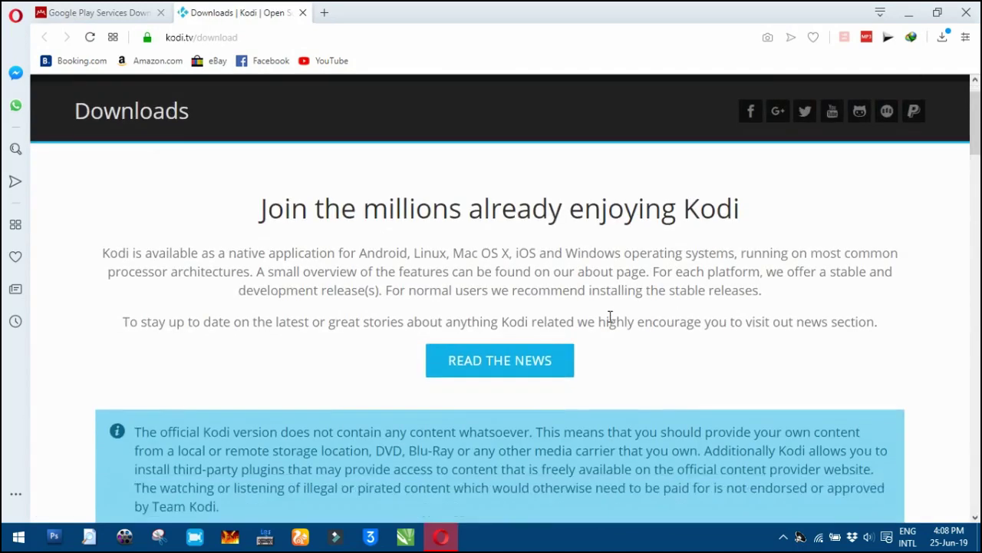
{"action": "scroll", "coordinate": [612, 321], "scroll_direction": "down", "scroll_amount": 3}
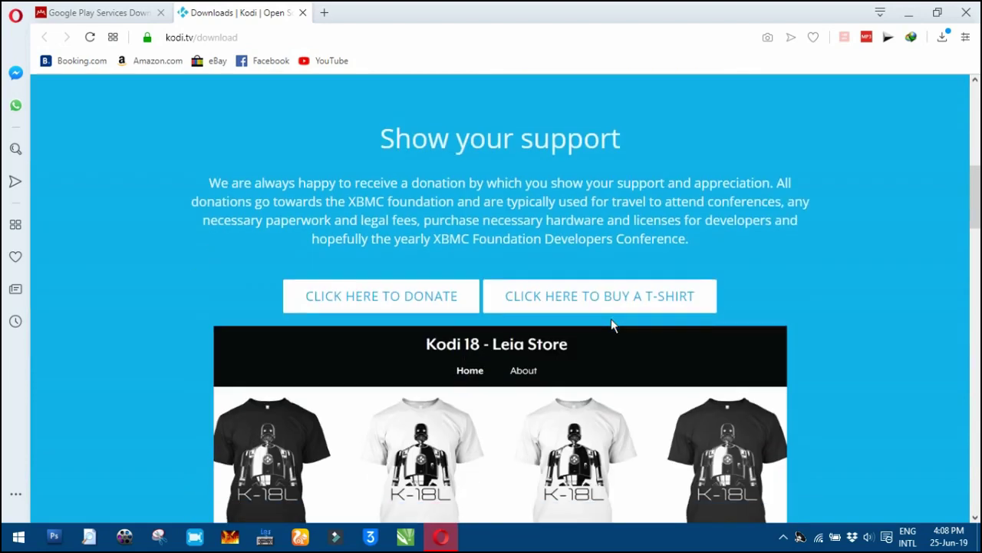
{"action": "scroll", "coordinate": [720, 370], "scroll_direction": "down", "scroll_amount": 10}
{"action": "scroll", "coordinate": [714, 373], "scroll_direction": "down", "scroll_amount": 1}
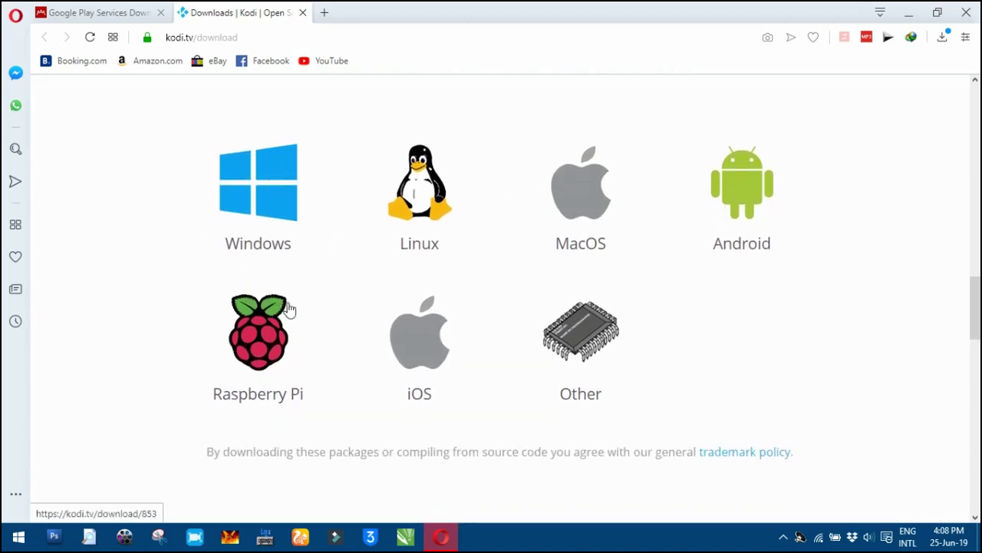
{"action": "left_click", "coordinate": [243, 205]}
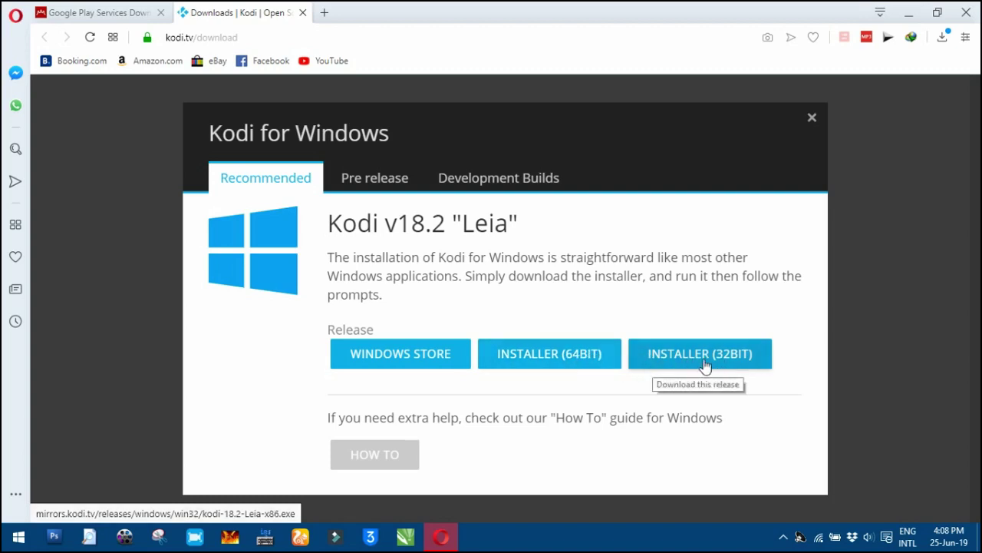
{"action": "left_click", "coordinate": [565, 357]}
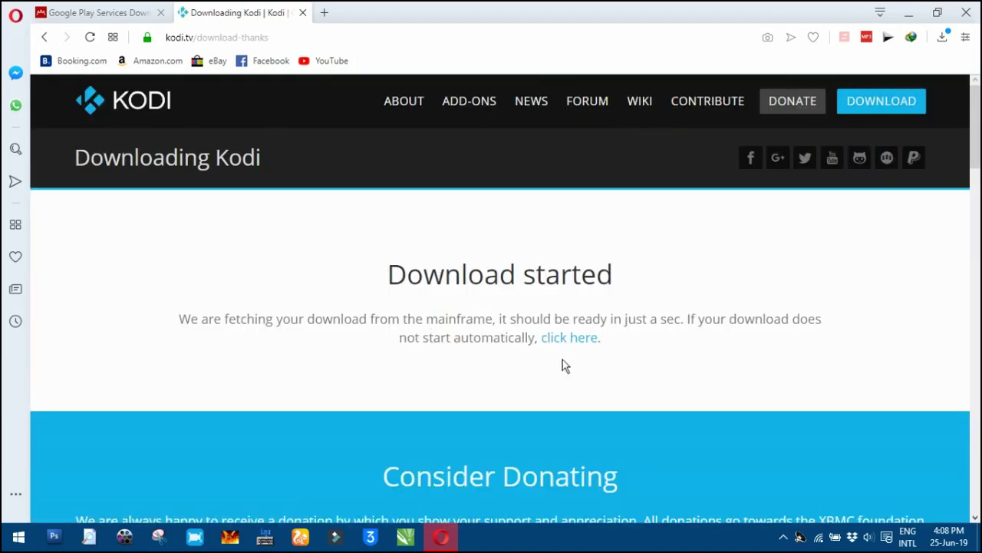
Step: Start downloading kodi-18.2-Leia-x64.exe and enable its download complete dialog
{"action": "scroll", "coordinate": [575, 314], "scroll_direction": "down", "scroll_amount": 1}
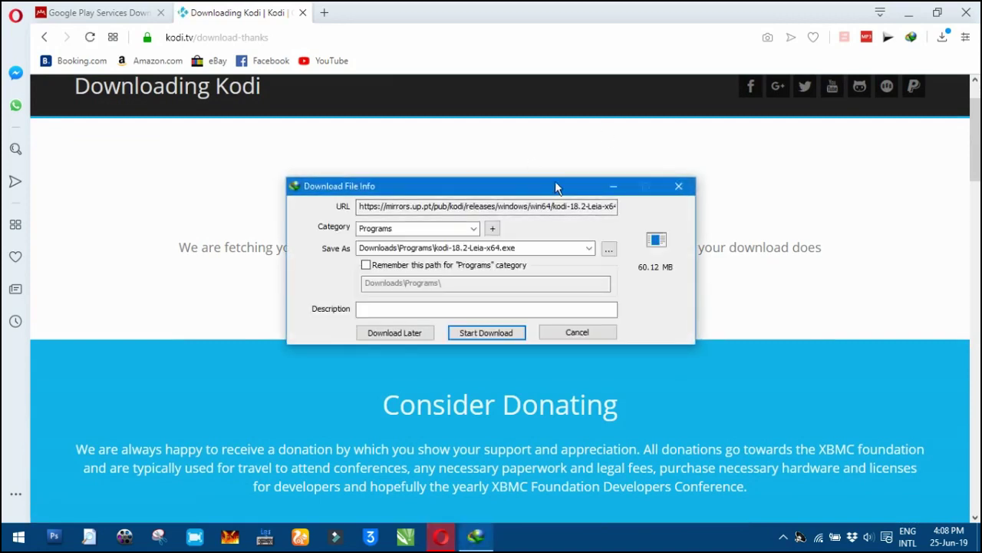
{"action": "left_click", "coordinate": [505, 333]}
{"action": "left_click", "coordinate": [472, 139]}
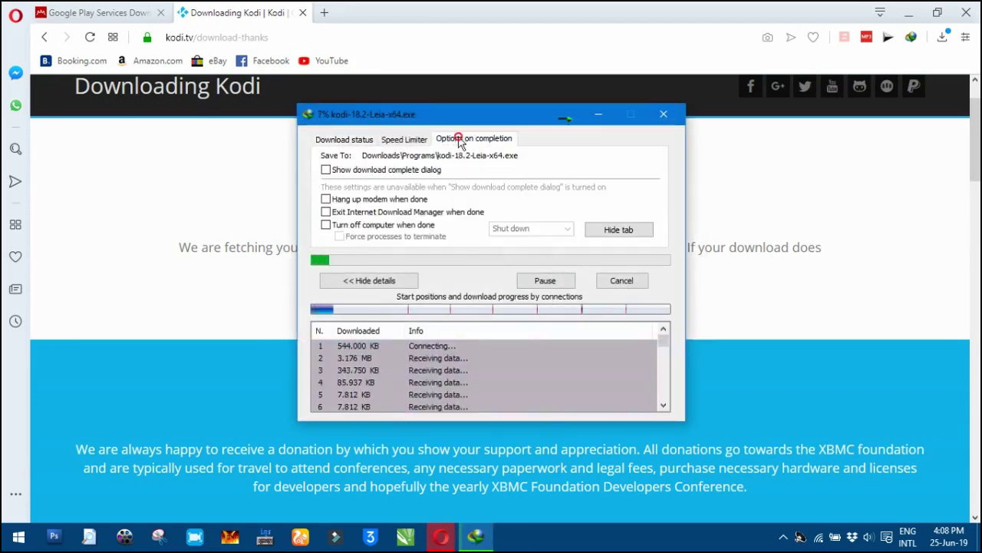
{"action": "left_click", "coordinate": [344, 139]}
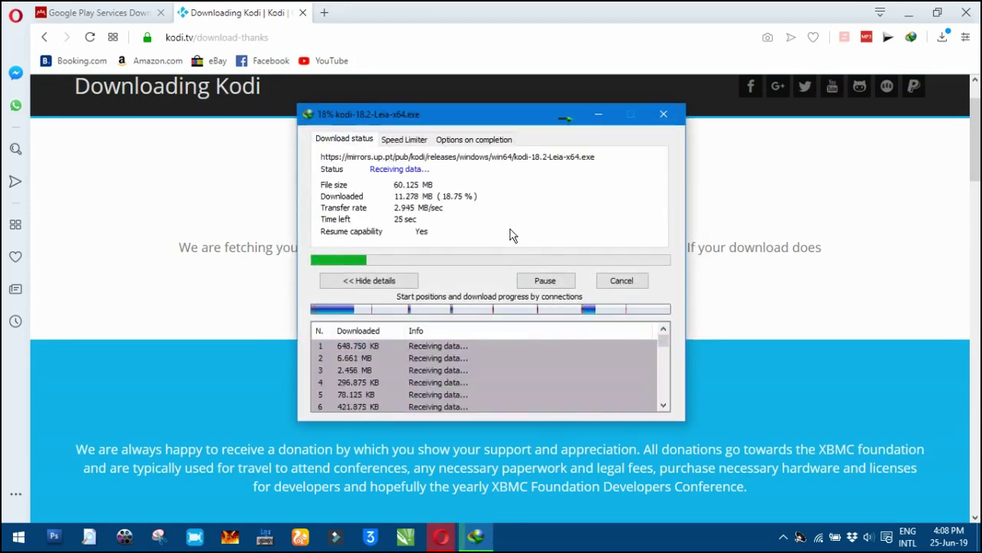
Step: Return to the Angkor Nation article and download Khmer TV Addon for Kodi.zip, with its download complete dialog enabled
{"action": "left_click", "coordinate": [128, 13]}
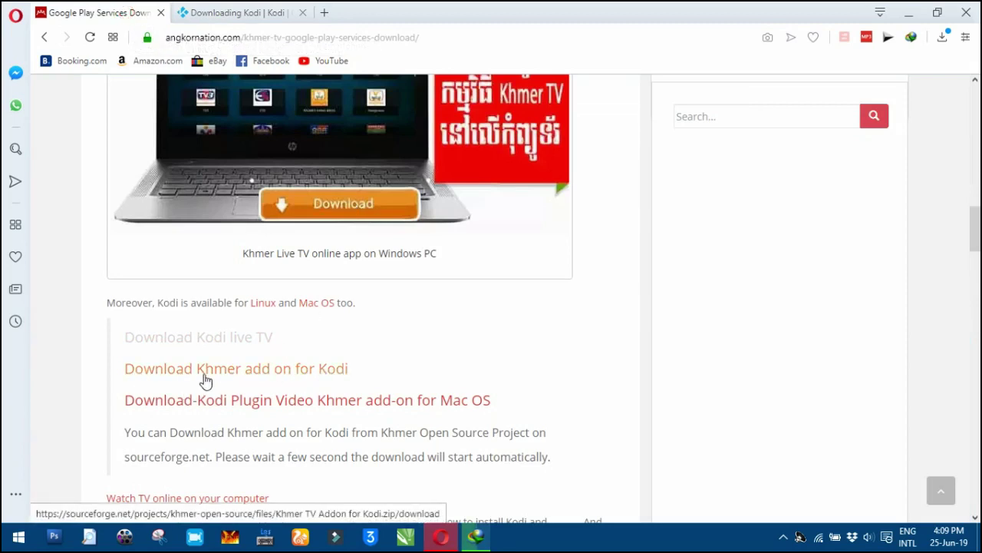
{"action": "left_click", "coordinate": [325, 374]}
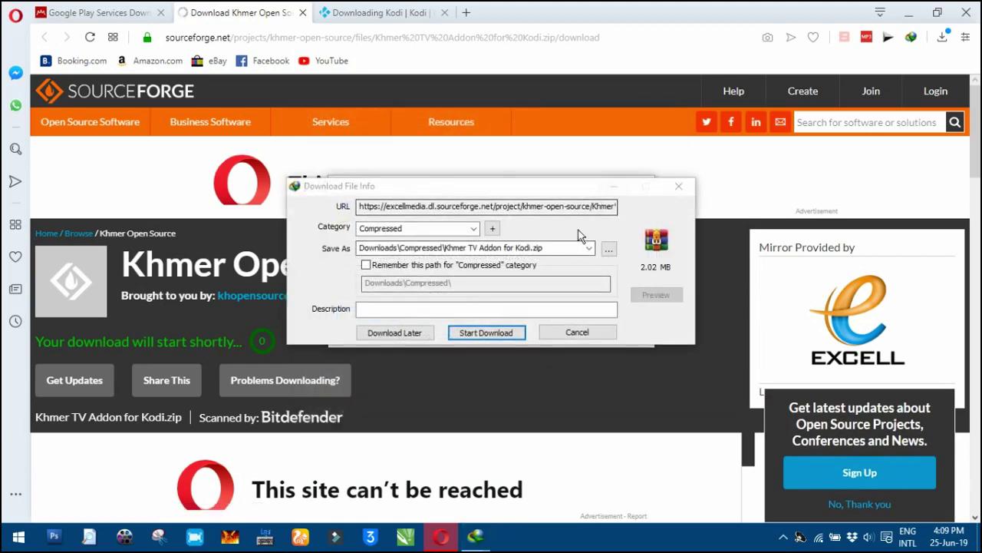
{"action": "left_click_drag", "start_coordinate": [498, 185], "coordinate": [498, 136]}
{"action": "key", "text": "Return"}
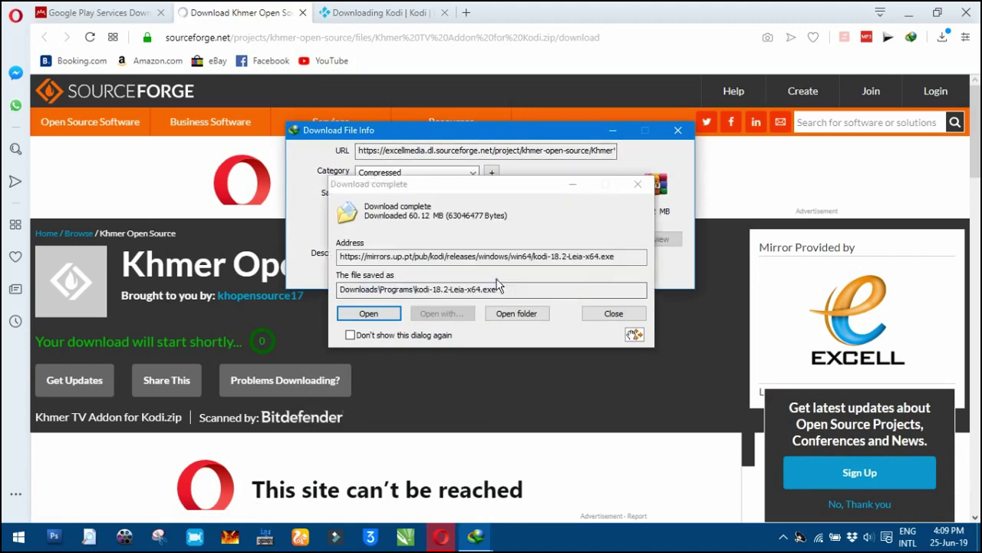
{"action": "left_click", "coordinate": [474, 139]}
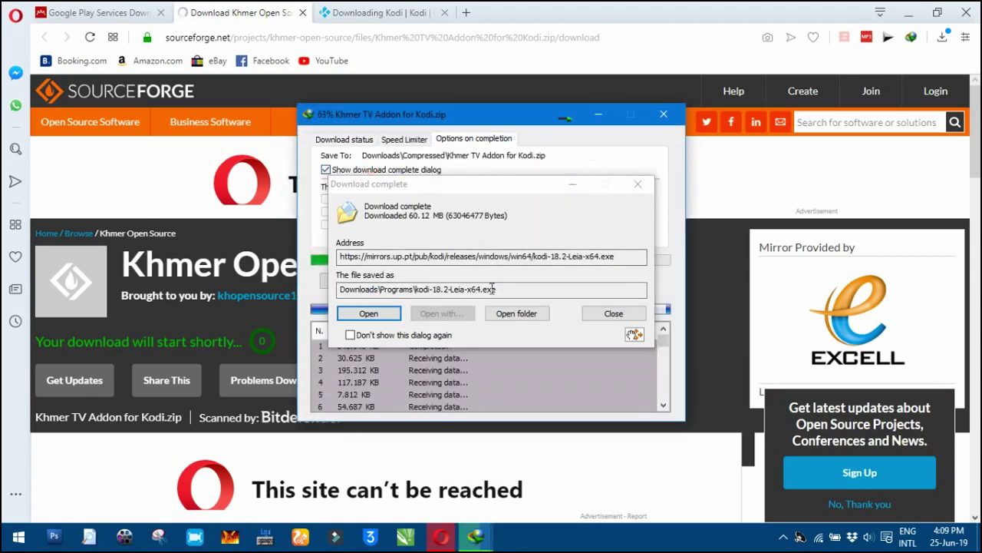
Step: Show the downloaded Kodi installer in its folder and launch kodi-18.2-Leia-x64
{"action": "left_click", "coordinate": [520, 314]}
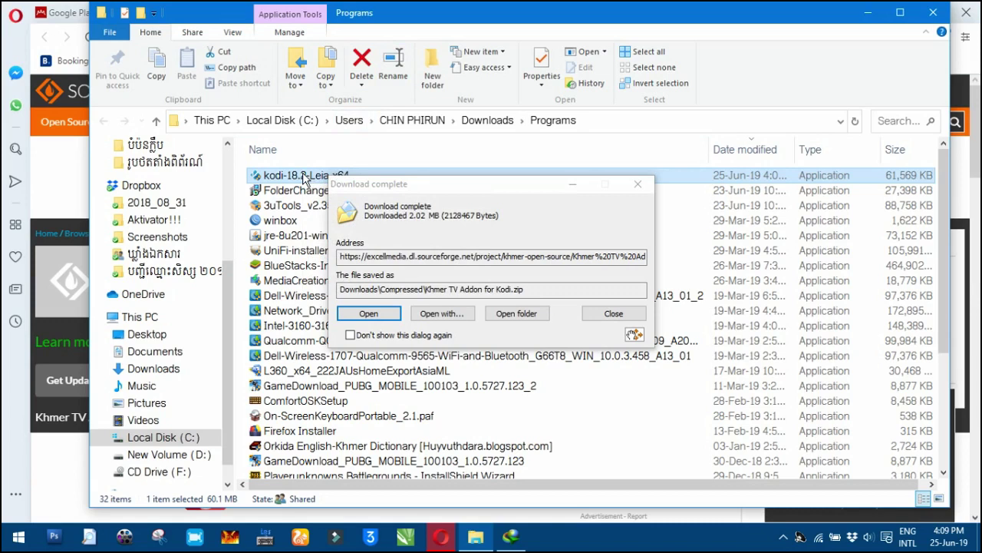
{"action": "right_click", "coordinate": [302, 174]}
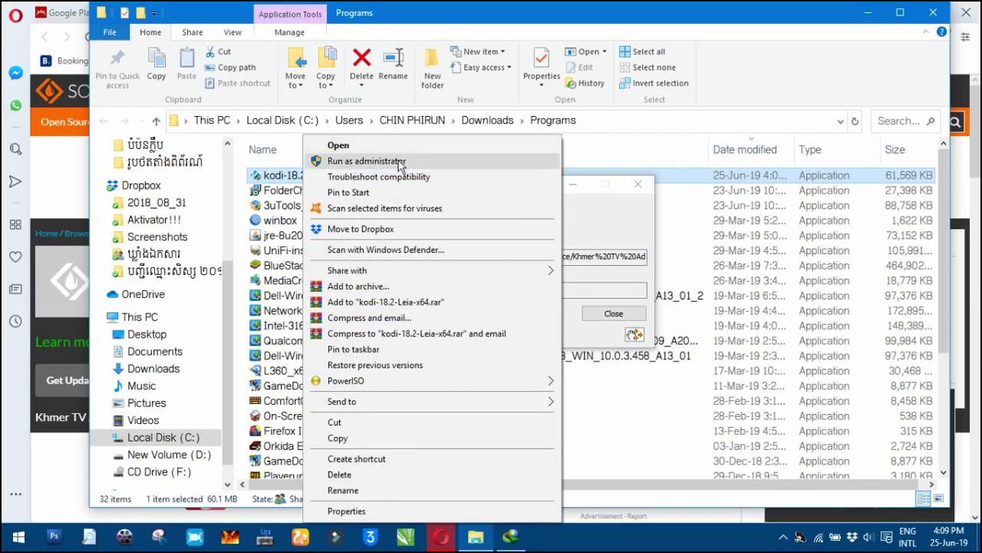
{"action": "left_click", "coordinate": [351, 143]}
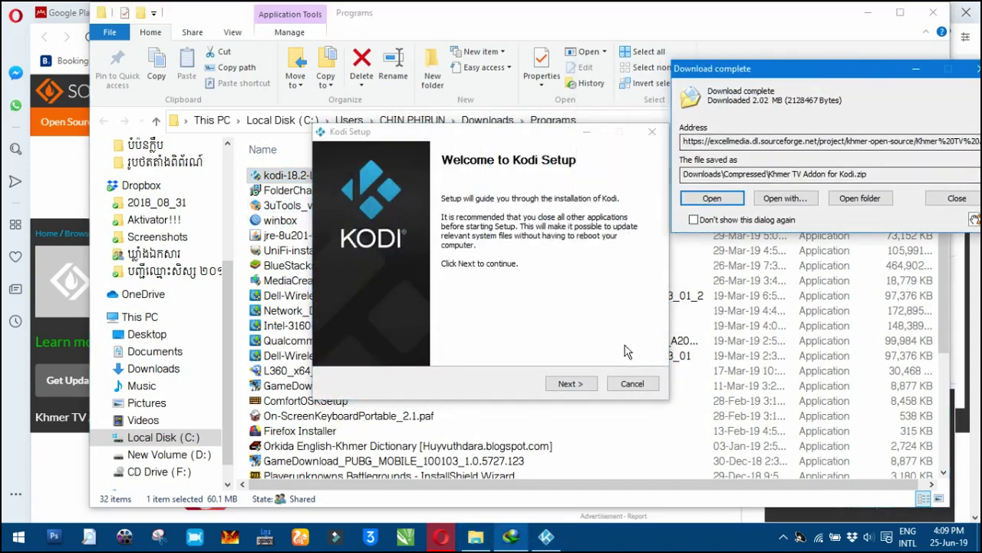
Step: Accept the Kodi license and start a Full installation into C:\Program Files\Kodi
{"action": "left_click", "coordinate": [575, 384]}
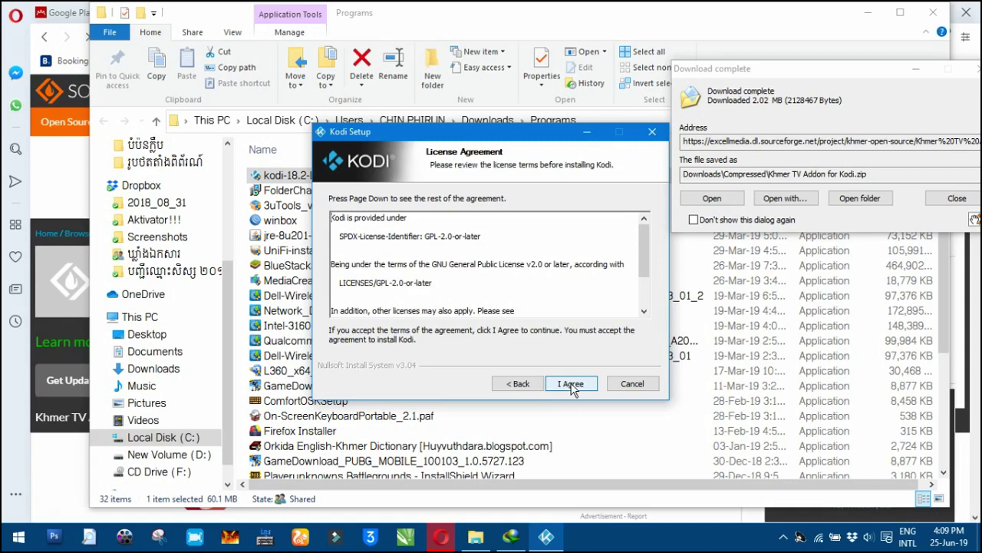
{"action": "left_click", "coordinate": [572, 384]}
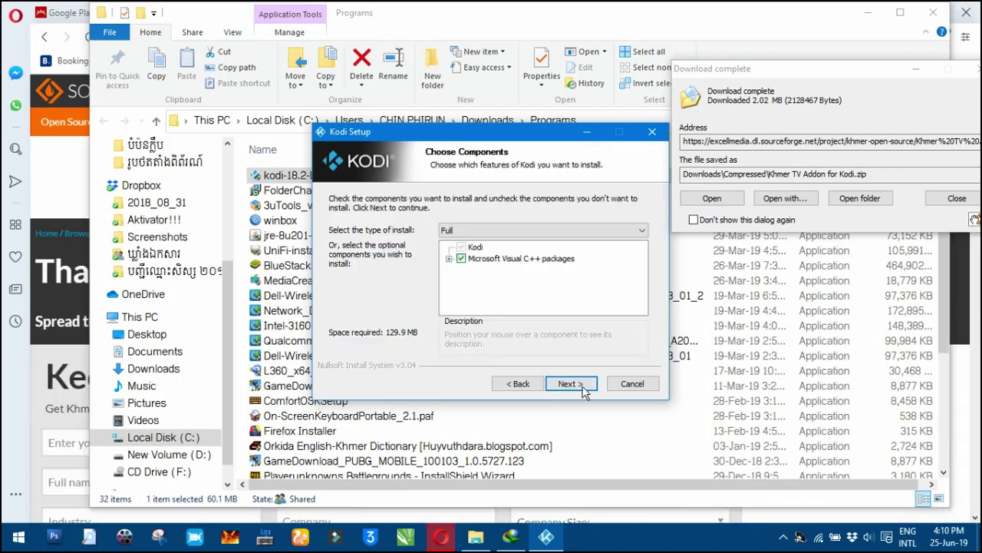
{"action": "left_click", "coordinate": [582, 387]}
{"action": "left_click", "coordinate": [582, 387]}
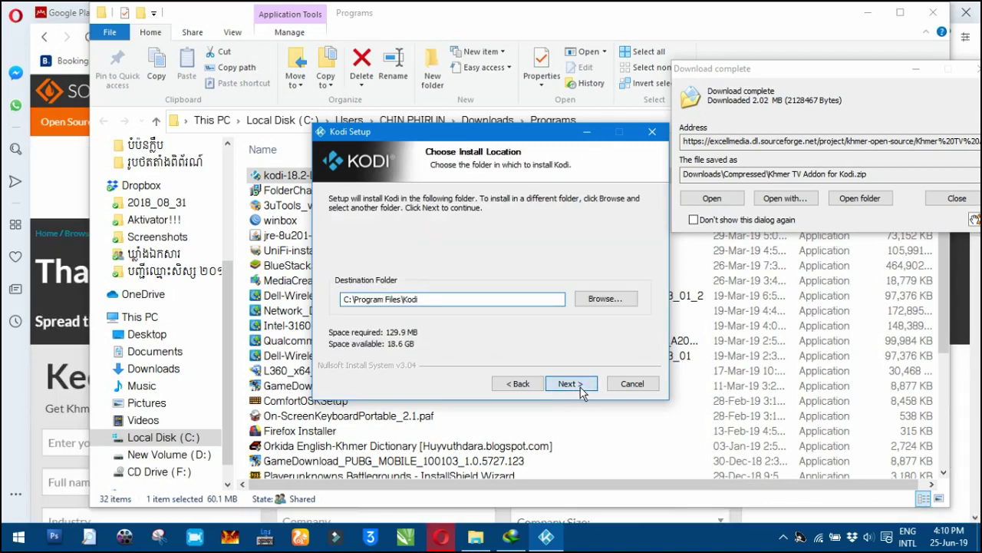
{"action": "left_click", "coordinate": [571, 384]}
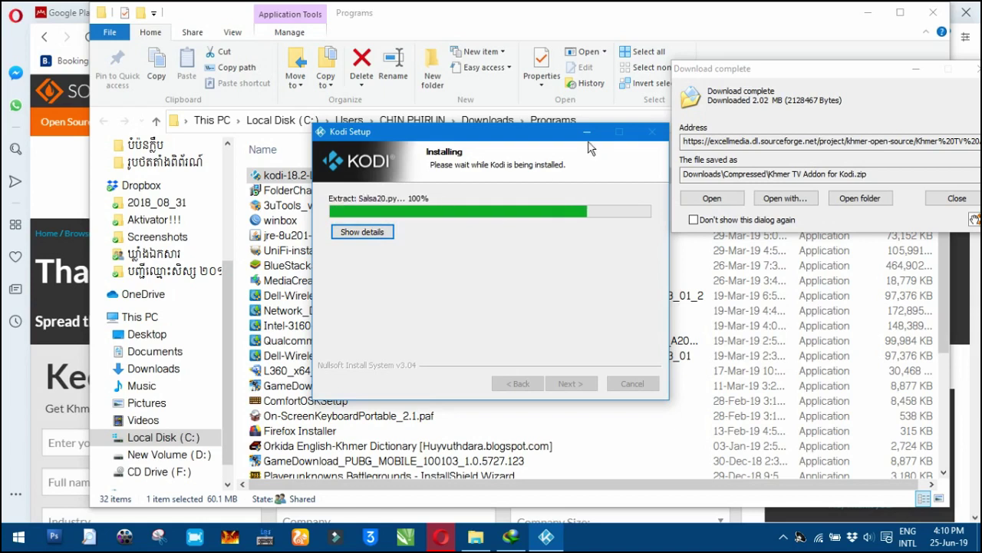
Step: Show the Kodi installation details, and clear the desktop by closing the Programs folder and minimizing the browser
{"action": "left_click_drag", "start_coordinate": [515, 132], "coordinate": [434, 202]}
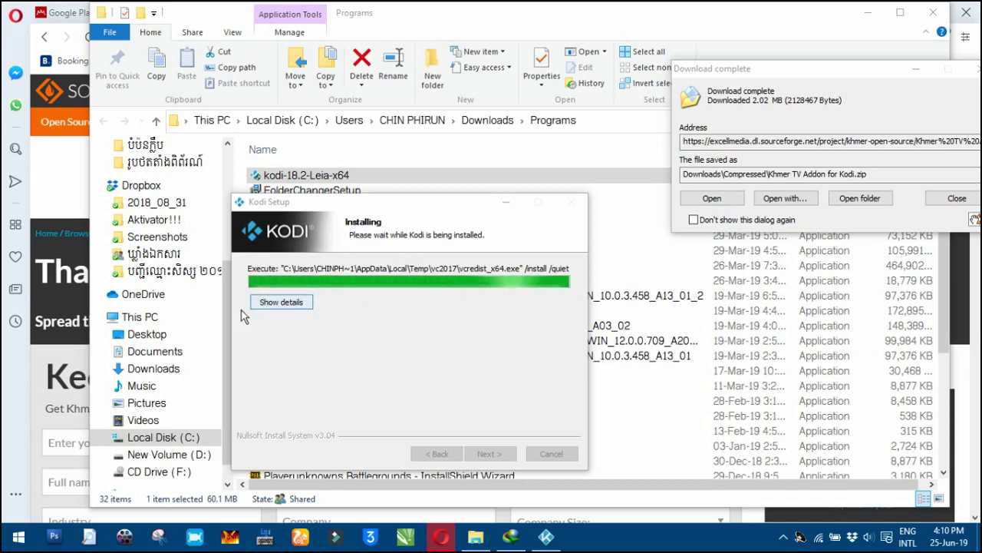
{"action": "left_click", "coordinate": [294, 302]}
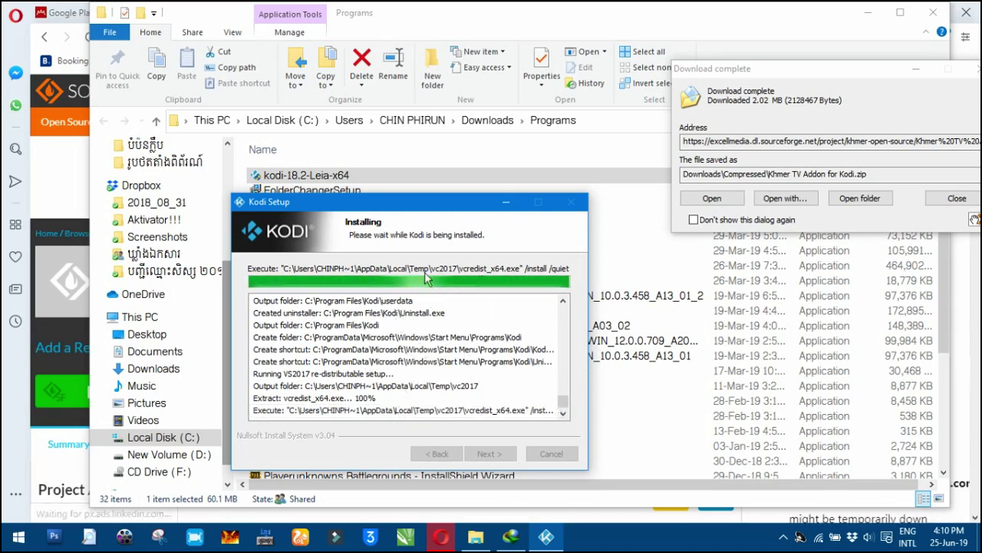
{"action": "left_click_drag", "start_coordinate": [411, 209], "coordinate": [396, 106]}
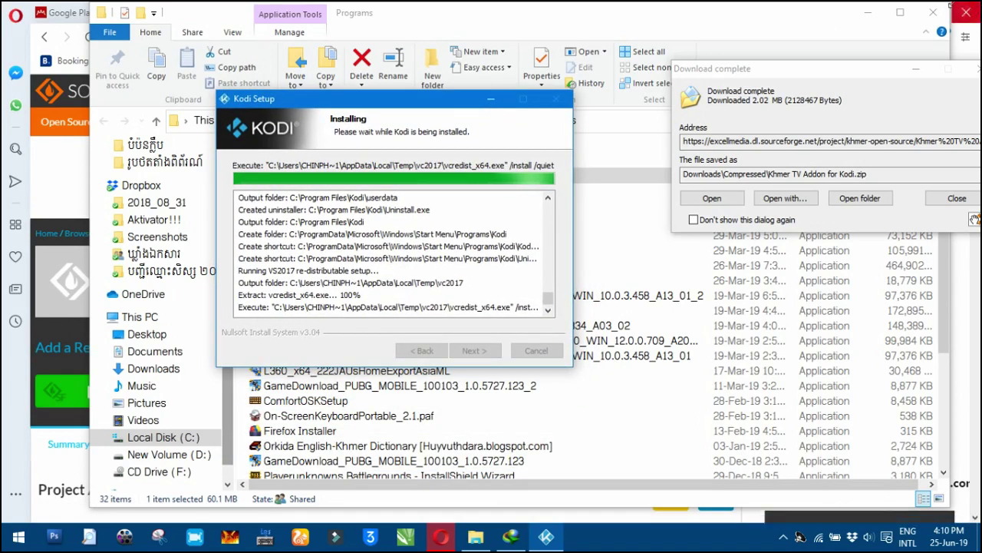
{"action": "left_click", "coordinate": [934, 12]}
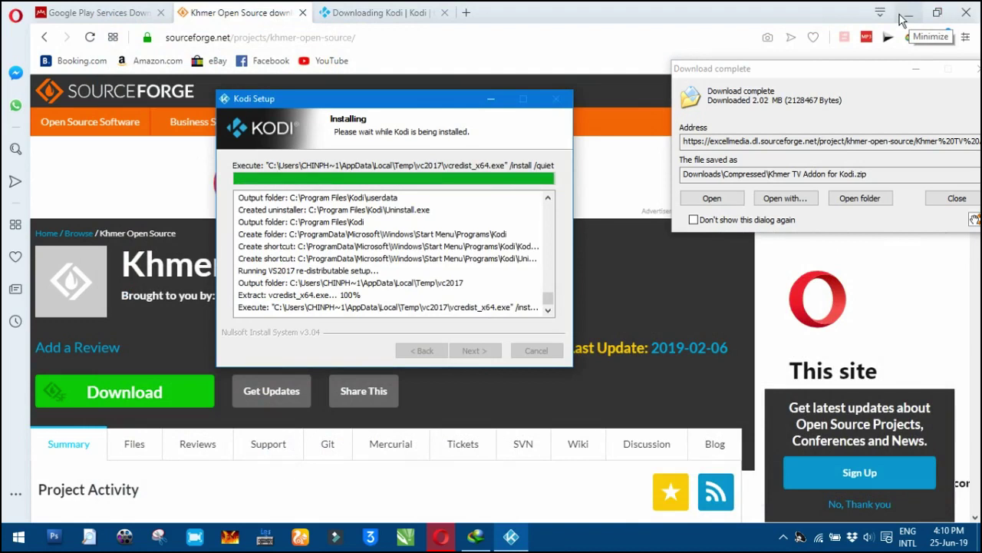
{"action": "left_click", "coordinate": [905, 16]}
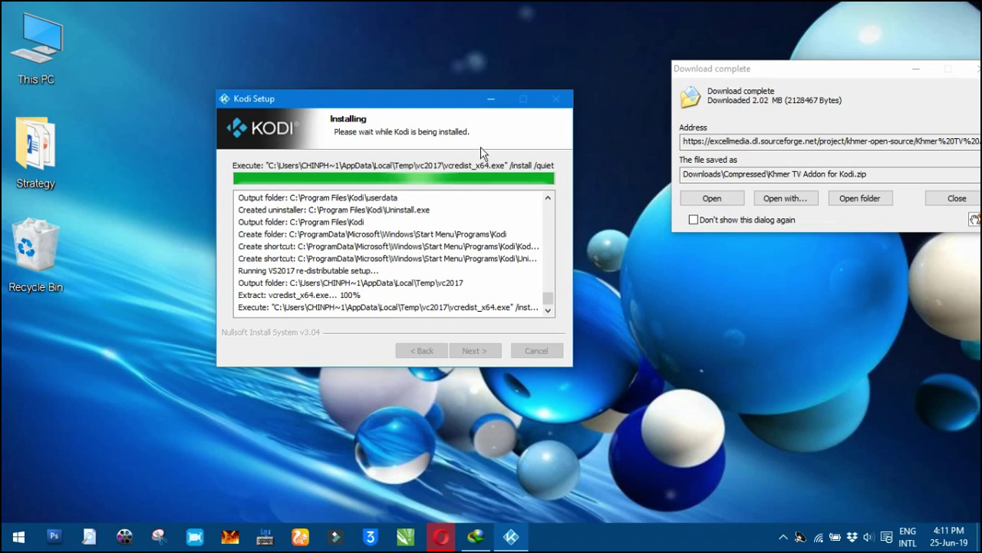
Step: Separate the Kodi Setup and Download complete windows and highlight "Khmer TV Addon" in the saved file path
{"action": "mouse_move", "coordinate": [388, 99]}
{"action": "left_mouse_down"}
{"action": "mouse_move", "coordinate": [404, 150]}
{"action": "mouse_move", "coordinate": [385, 122]}
{"action": "mouse_move", "coordinate": [410, 108]}
{"action": "mouse_move", "coordinate": [398, 114]}
{"action": "left_mouse_up"}
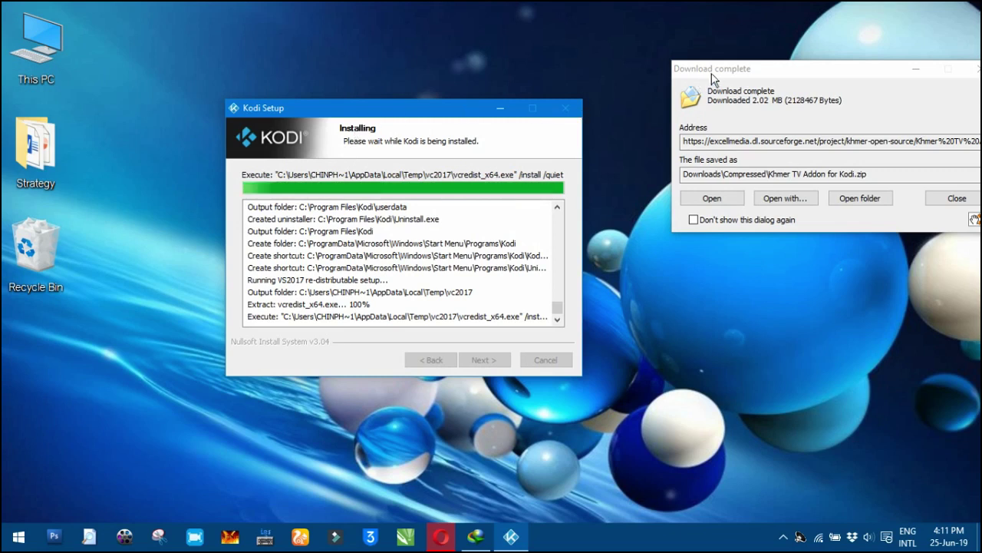
{"action": "left_click_drag", "start_coordinate": [751, 72], "coordinate": [636, 48]}
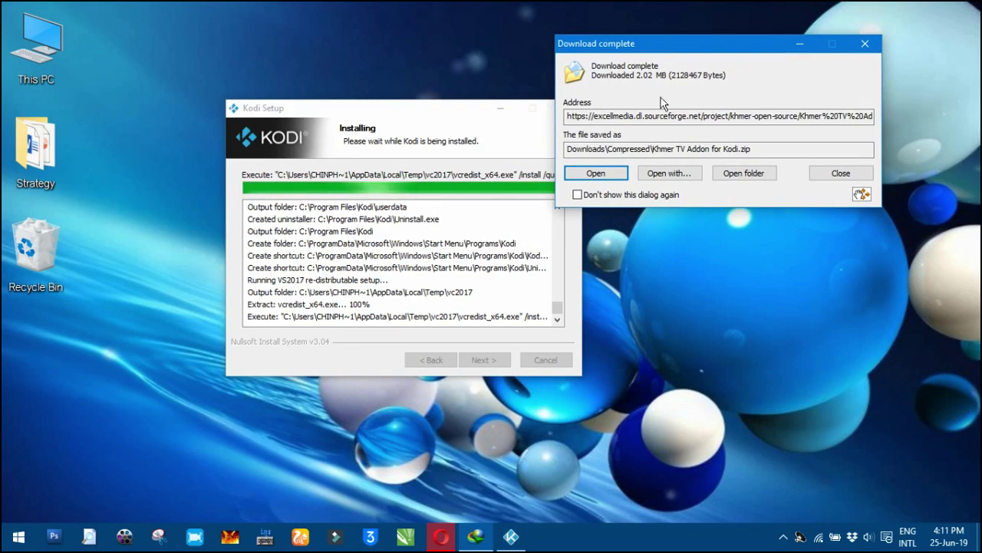
{"action": "left_click_drag", "start_coordinate": [440, 112], "coordinate": [370, 189]}
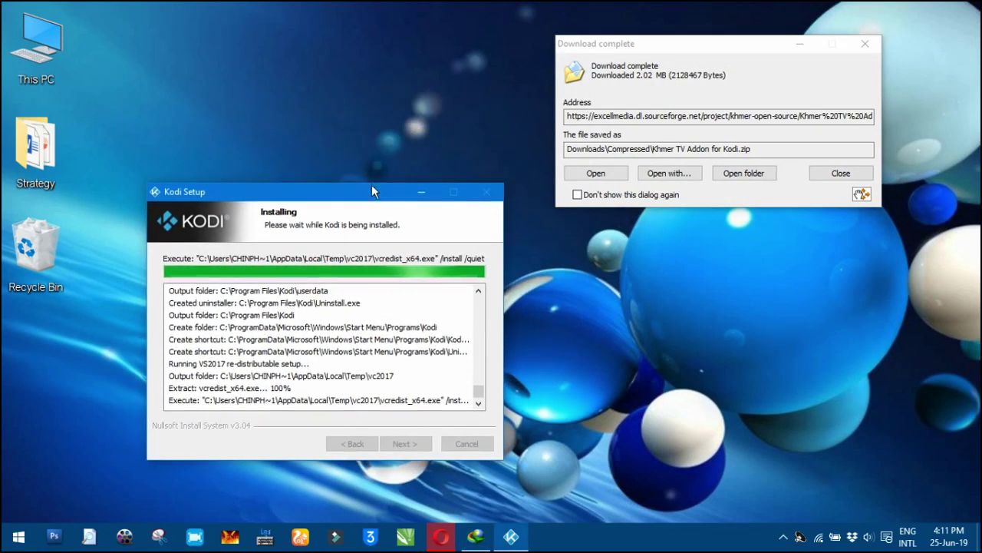
{"action": "left_click_drag", "start_coordinate": [675, 149], "coordinate": [735, 149]}
{"action": "left_click_drag", "start_coordinate": [658, 146], "coordinate": [653, 148]}
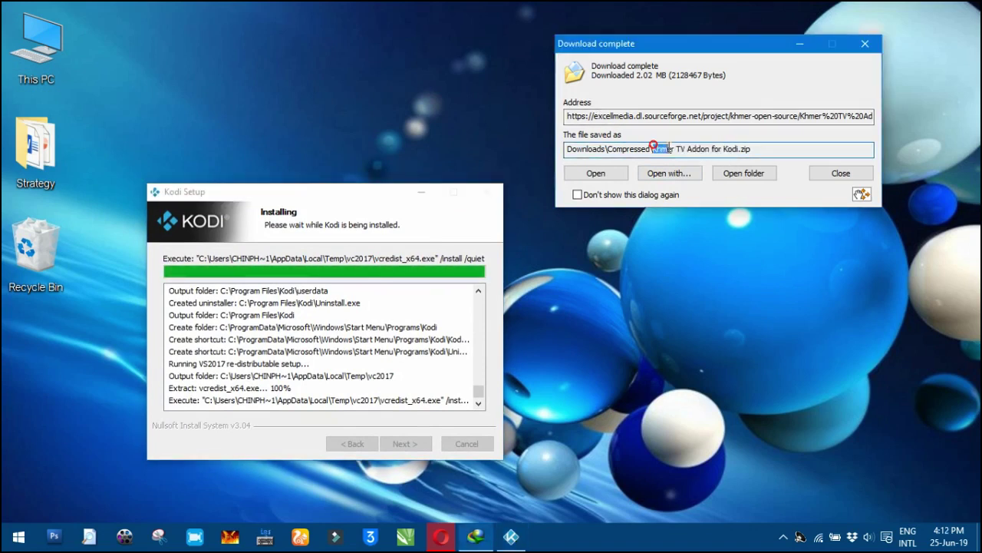
{"action": "left_click_drag", "start_coordinate": [743, 158], "coordinate": [707, 144]}
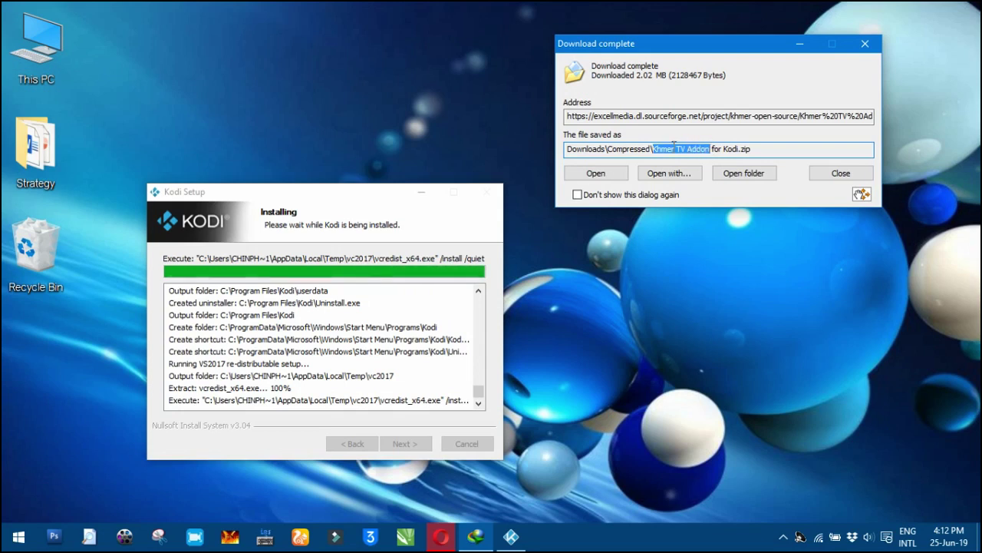
{"action": "left_click_drag", "start_coordinate": [332, 200], "coordinate": [343, 165]}
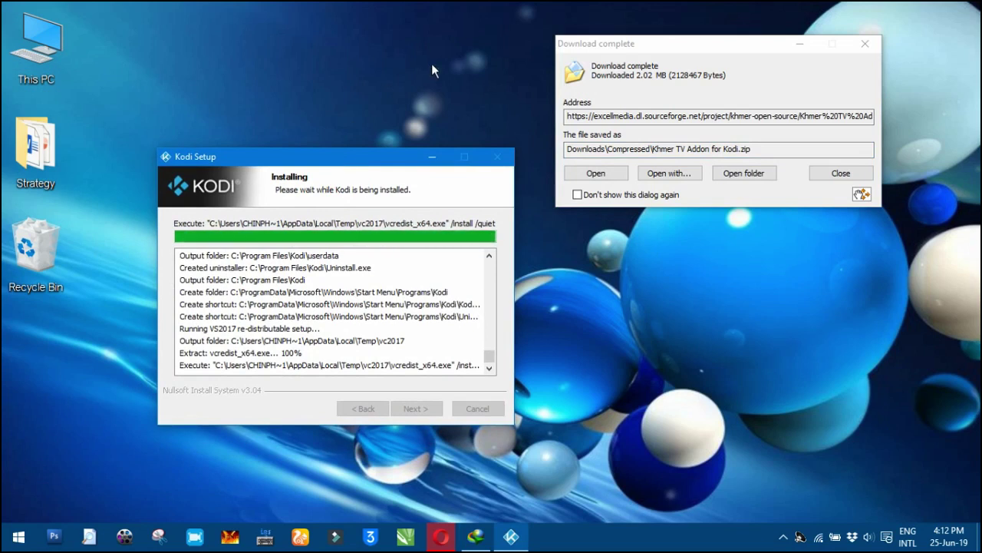
Step: Open the folder containing the downloaded Khmer TV Addon for Kodi archive and move the archive to the desktop, closing the folder
{"action": "left_click_drag", "start_coordinate": [668, 45], "coordinate": [625, 47]}
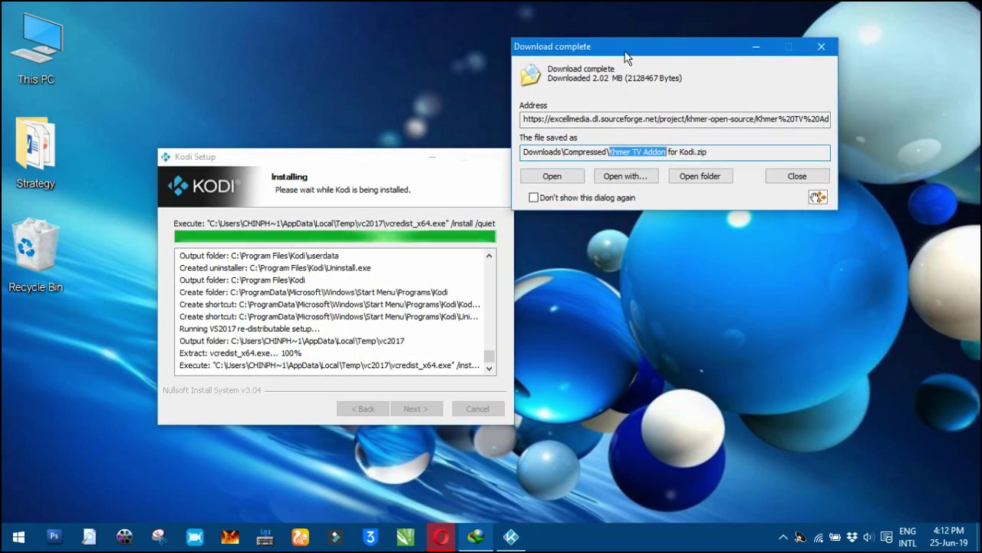
{"action": "left_click_drag", "start_coordinate": [371, 155], "coordinate": [846, 258]}
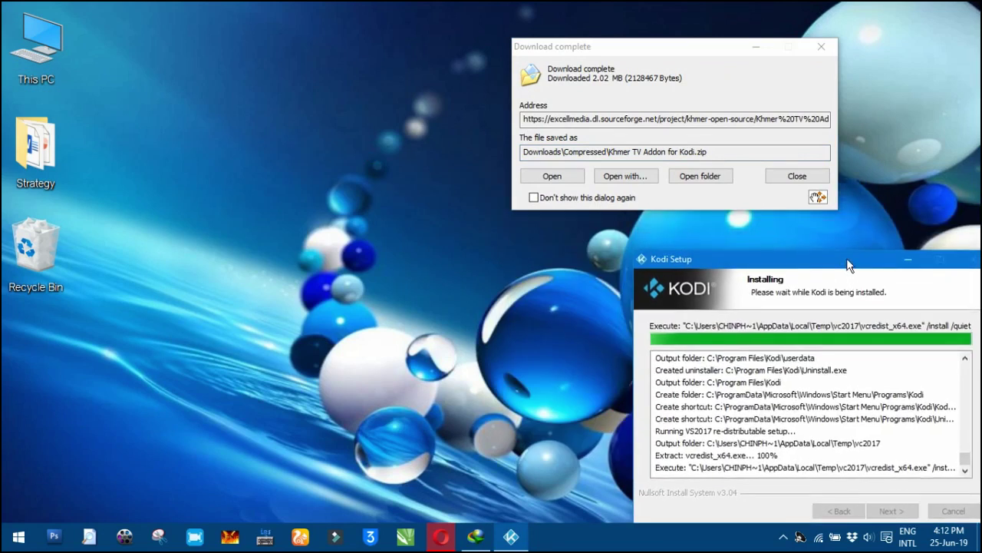
{"action": "left_click_drag", "start_coordinate": [679, 51], "coordinate": [455, 56]}
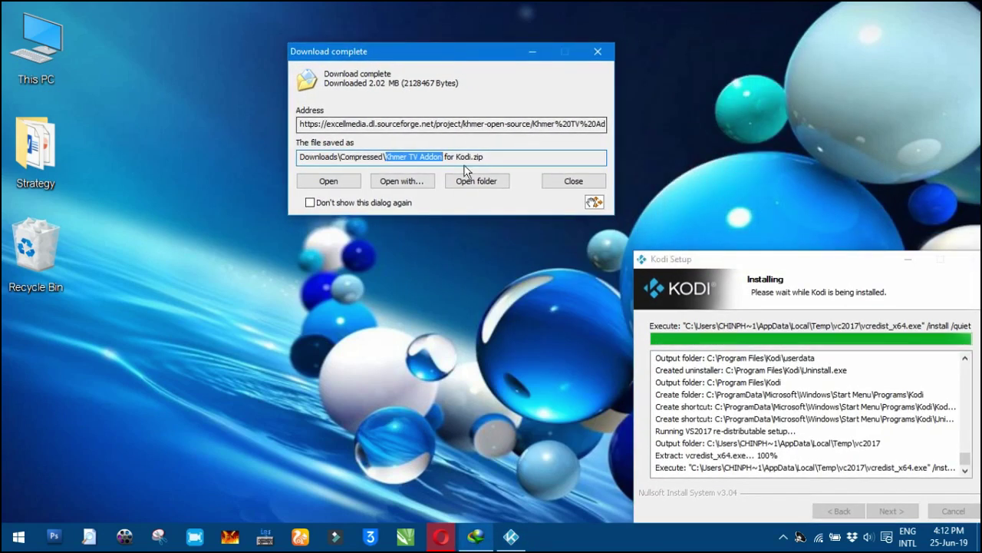
{"action": "left_click", "coordinate": [480, 184]}
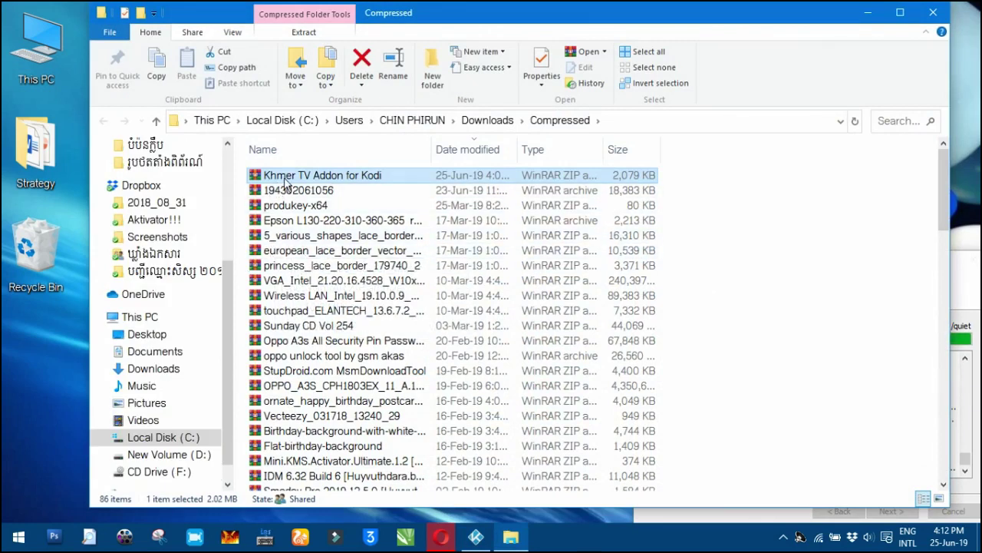
{"action": "left_click_drag", "start_coordinate": [286, 183], "coordinate": [38, 57]}
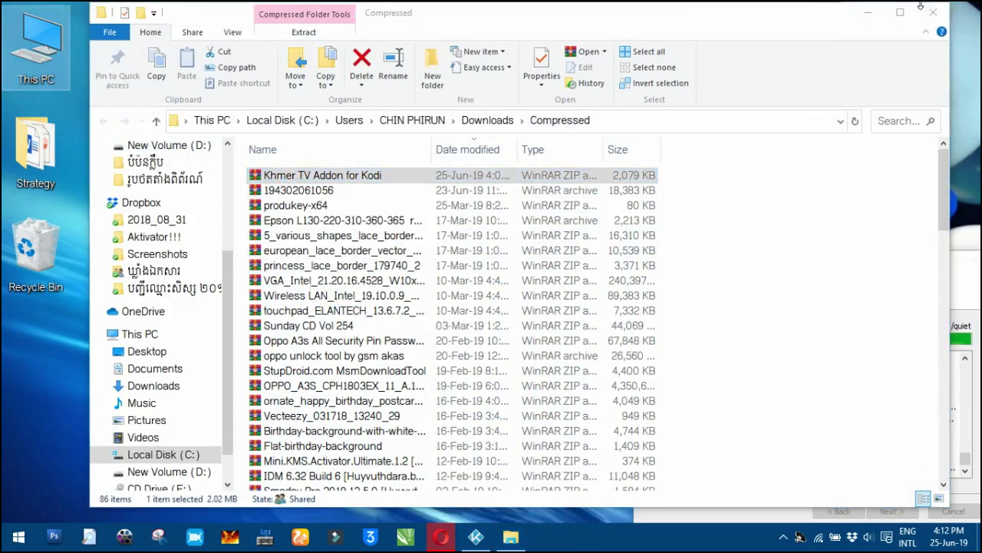
{"action": "left_click", "coordinate": [933, 12]}
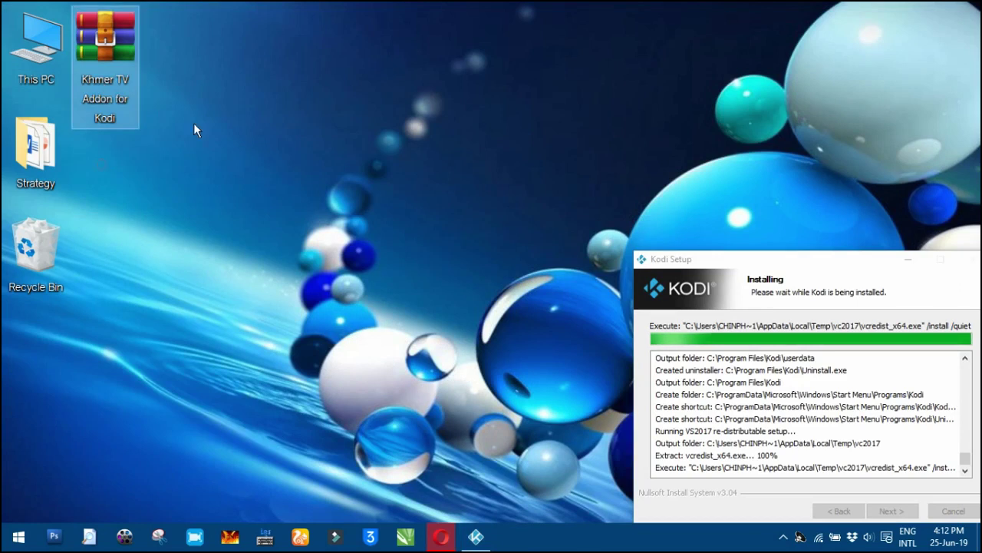
Step: Extract Khmer TV Addon_Kodi.exe from the archive on the desktop to the desktop and close the archive
{"action": "double_click", "coordinate": [107, 56]}
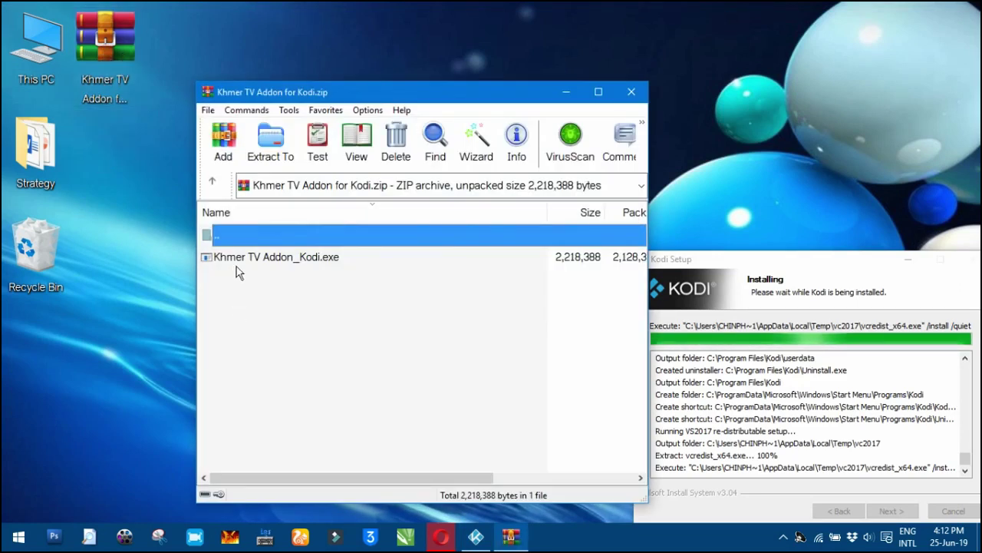
{"action": "left_click_drag", "start_coordinate": [242, 261], "coordinate": [118, 157]}
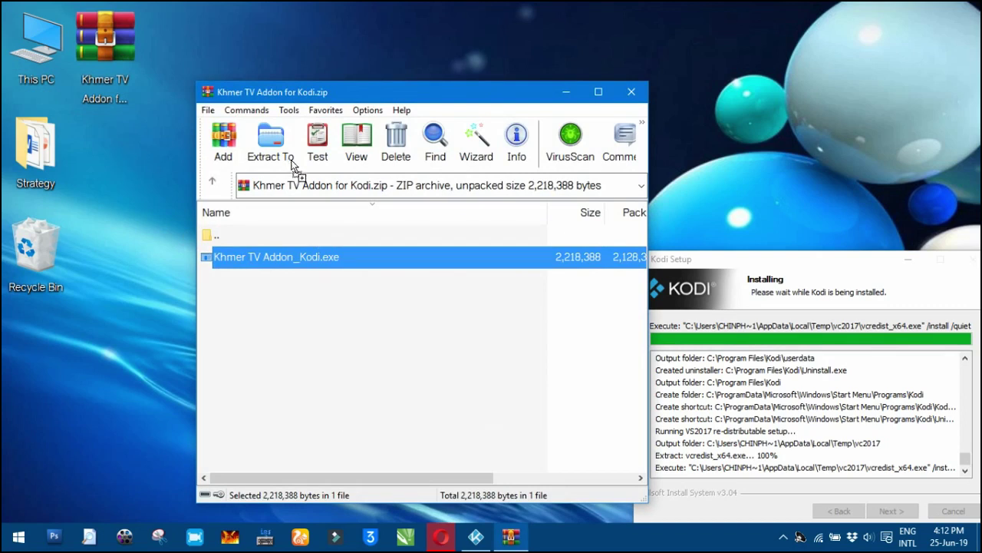
{"action": "left_click_drag", "start_coordinate": [295, 167], "coordinate": [572, 108]}
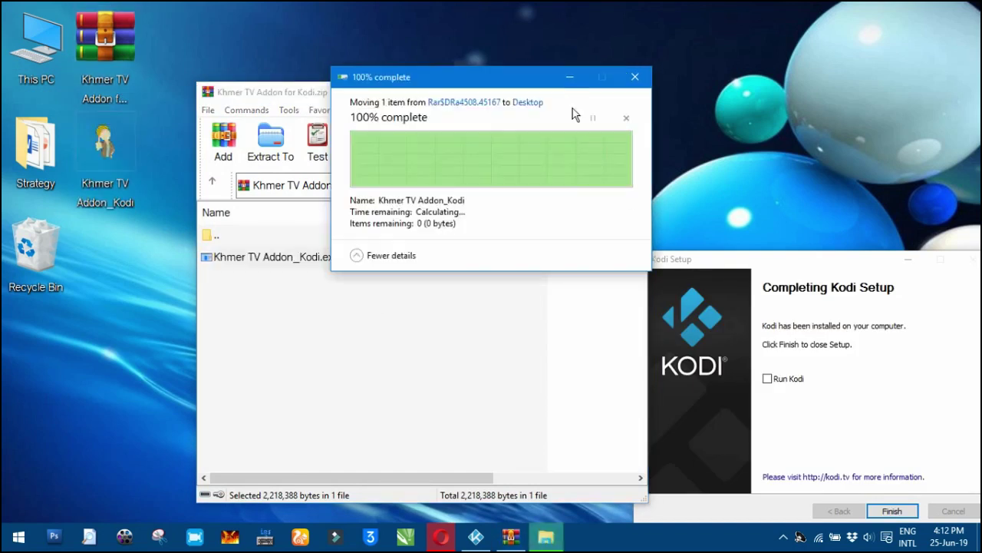
{"action": "left_click", "coordinate": [631, 91]}
Step: Move the Kodi Setup window aside, run Khmer TV Addon_Kodi and confirm the automatic installation of the add-on into Kodi
{"action": "left_click_drag", "start_coordinate": [843, 266], "coordinate": [694, 86]}
{"action": "left_click_drag", "start_coordinate": [666, 78], "coordinate": [840, 30]}
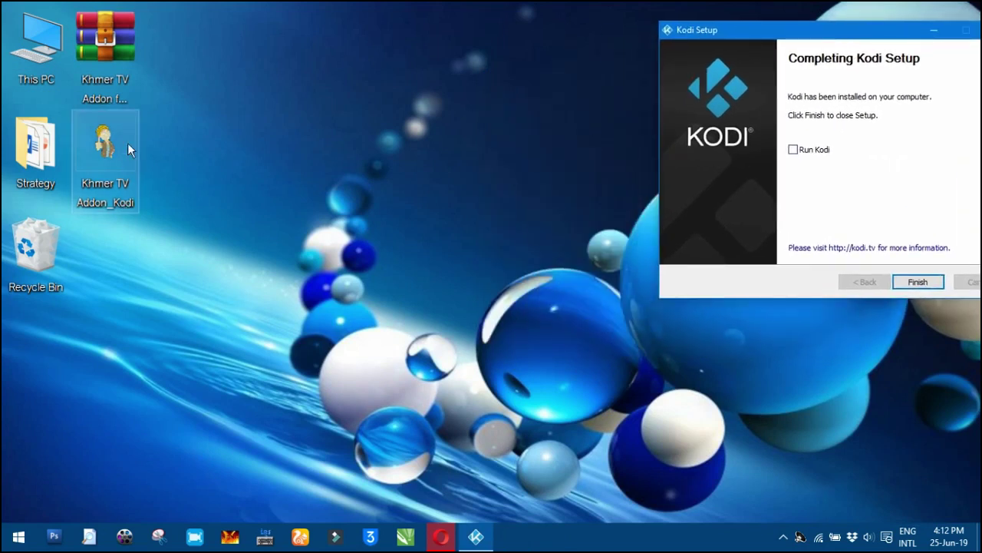
{"action": "right_click", "coordinate": [108, 144]}
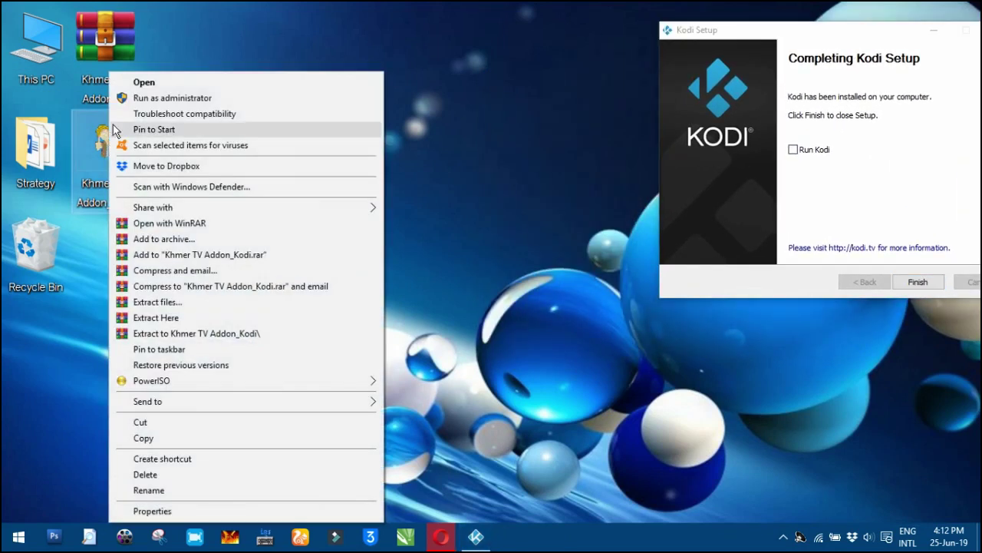
{"action": "left_click", "coordinate": [139, 84]}
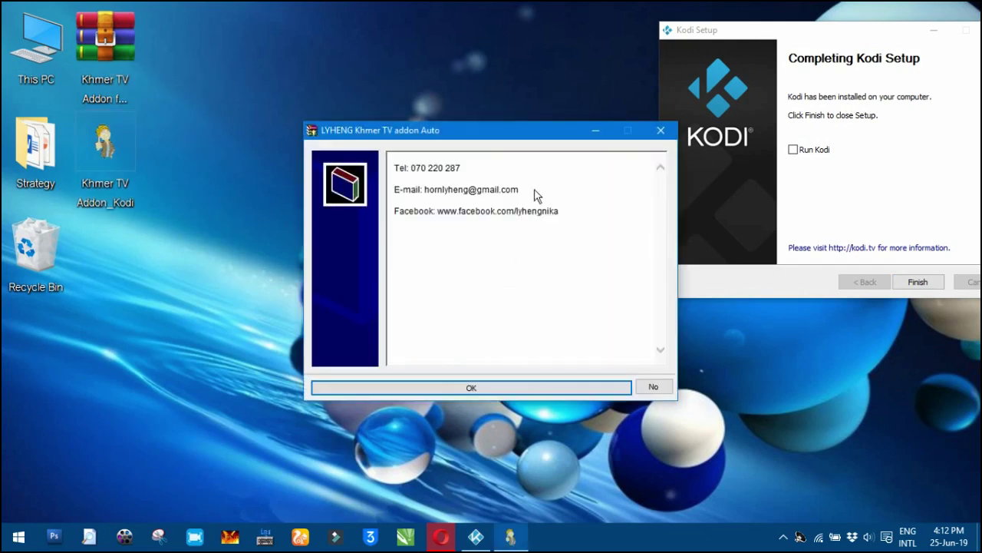
{"action": "left_click", "coordinate": [489, 389]}
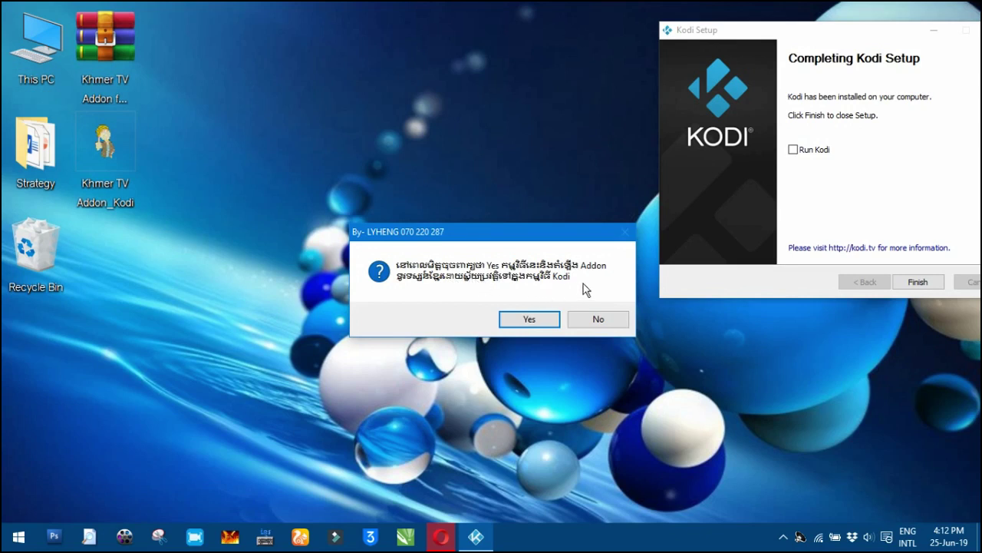
{"action": "left_click", "coordinate": [526, 322]}
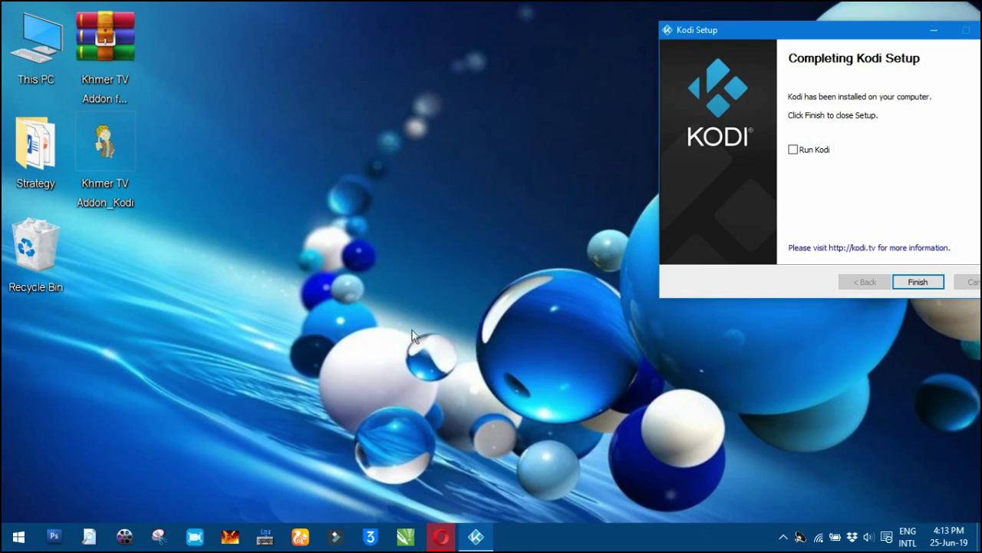
{"action": "left_click", "coordinate": [309, 309]}
{"action": "right_click", "coordinate": [319, 162]}
{"action": "left_click", "coordinate": [355, 204]}
{"action": "right_click", "coordinate": [317, 158]}
{"action": "left_click", "coordinate": [361, 202]}
{"action": "right_click", "coordinate": [358, 191]}
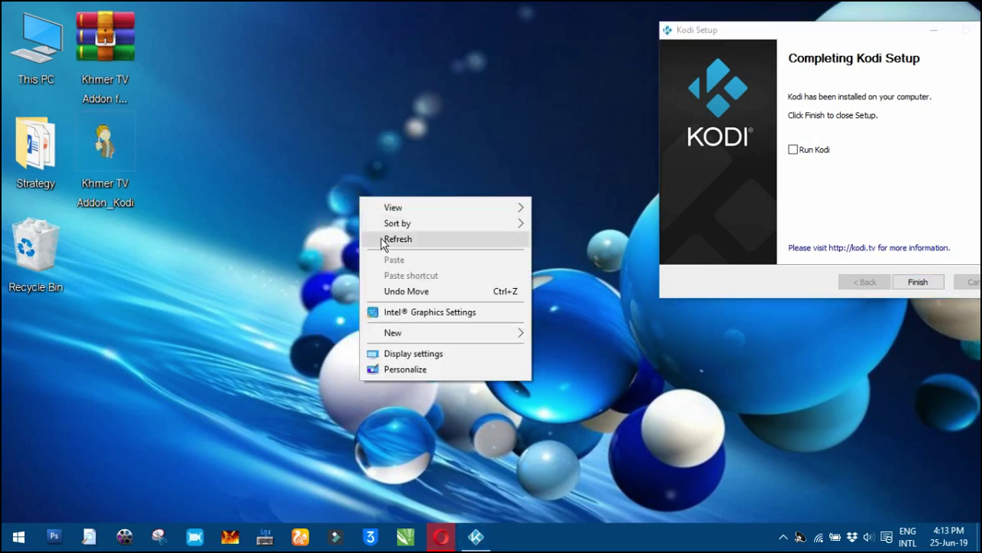
{"action": "left_click", "coordinate": [376, 237]}
{"action": "right_click", "coordinate": [327, 185]}
{"action": "left_click", "coordinate": [364, 228]}
{"action": "right_click", "coordinate": [323, 185]}
{"action": "left_click", "coordinate": [357, 232]}
{"action": "right_click", "coordinate": [299, 176]}
{"action": "left_click", "coordinate": [335, 222]}
Step: Finish the Kodi setup with Run Kodi enabled to launch the program
{"action": "key", "text": "super"}
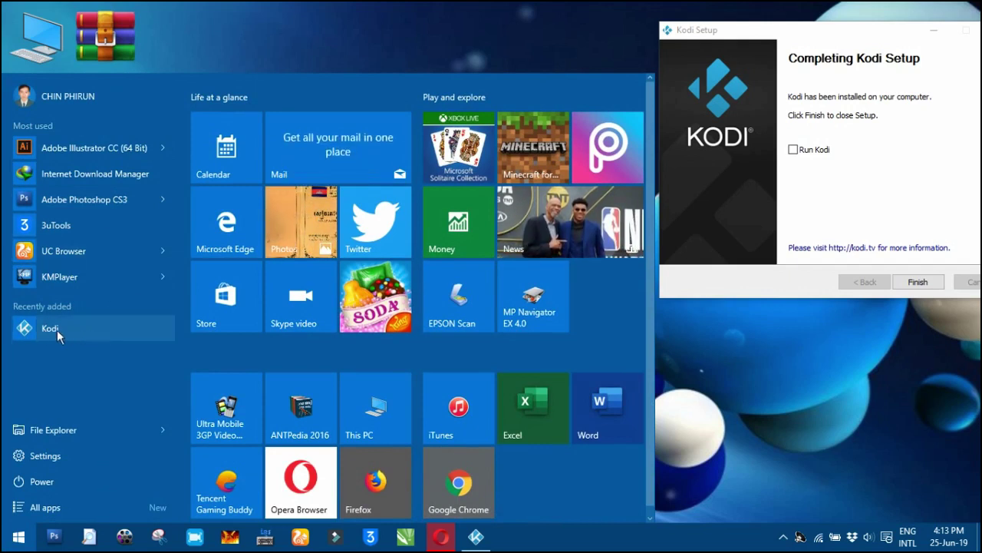
{"action": "left_click_drag", "start_coordinate": [738, 29], "coordinate": [339, 33]}
{"action": "left_click", "coordinate": [393, 154]}
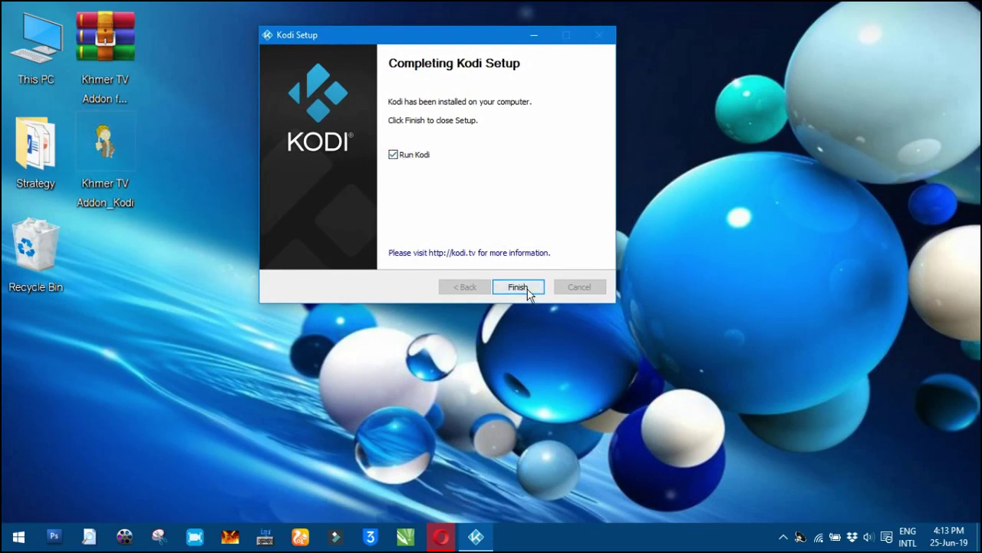
{"action": "key", "text": "Return"}
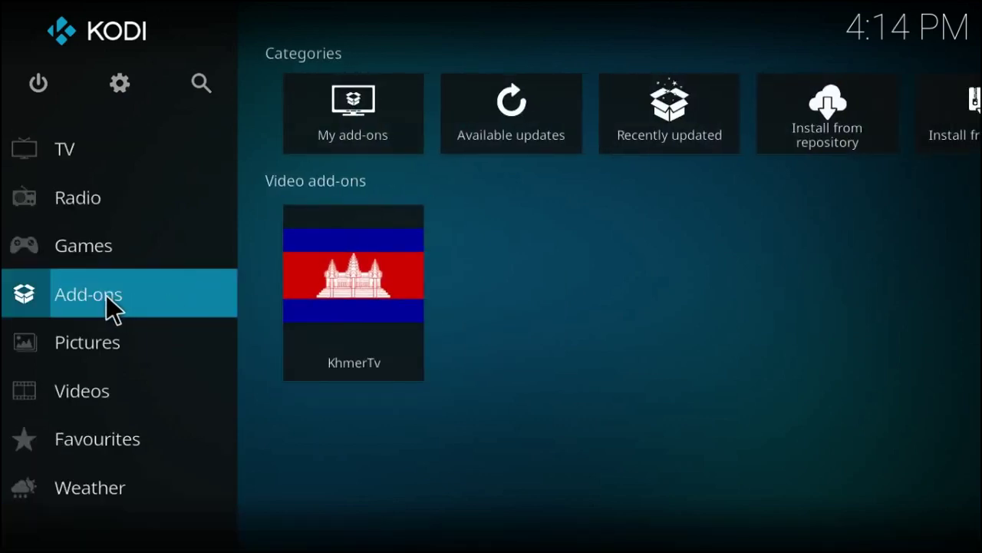
Step: Open the KhmerTv video add-on in Kodi and play CTN 2 from the Khmer channels
{"action": "left_click", "coordinate": [371, 290]}
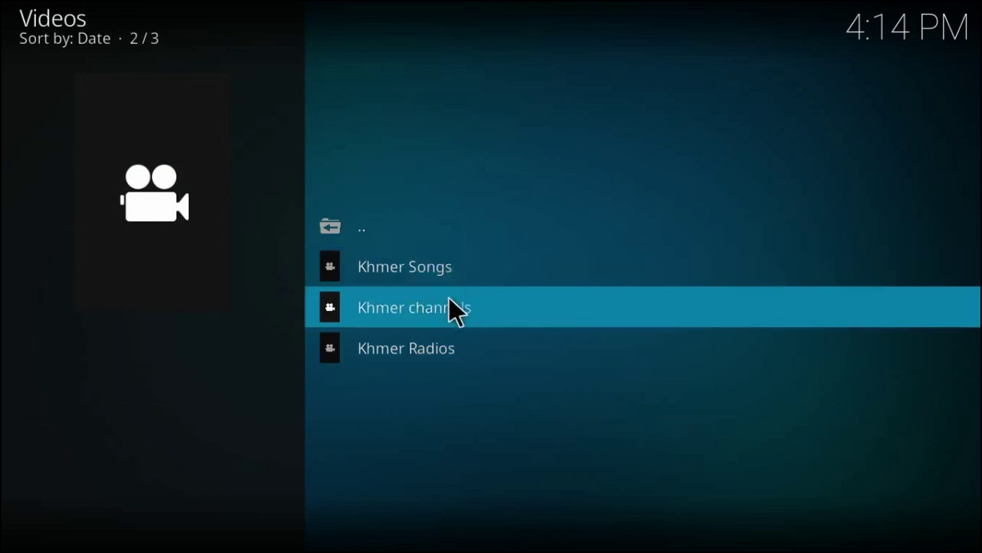
{"action": "left_click", "coordinate": [433, 305]}
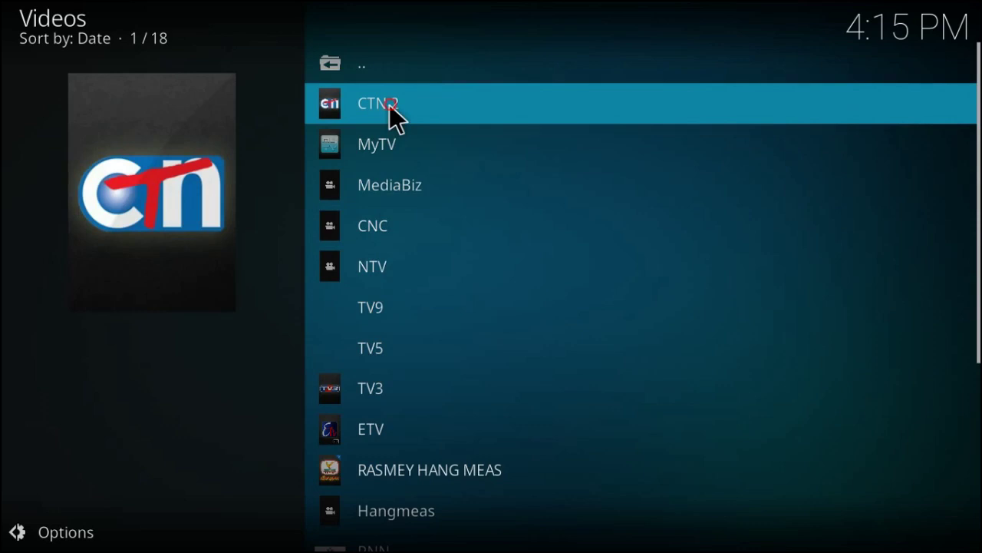
{"action": "left_click", "coordinate": [389, 104]}
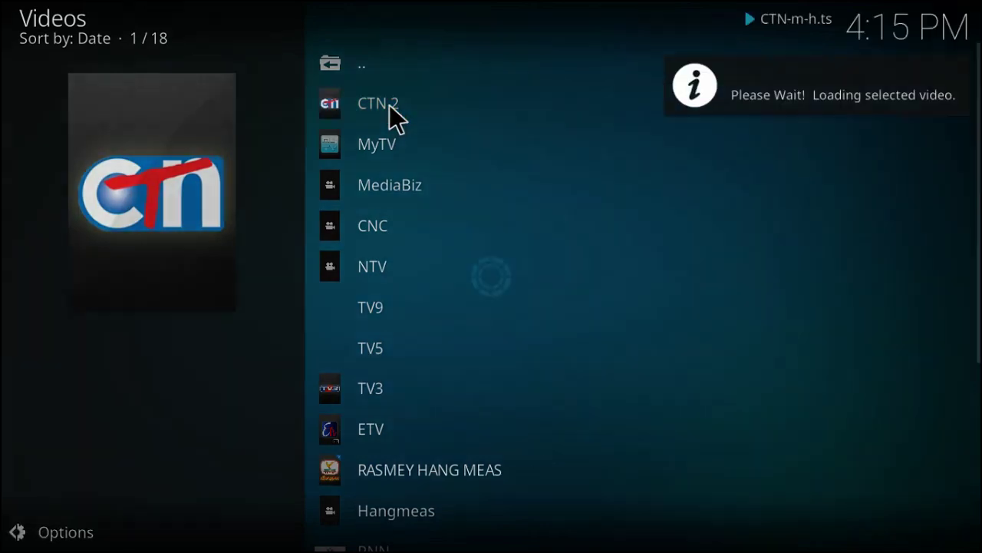